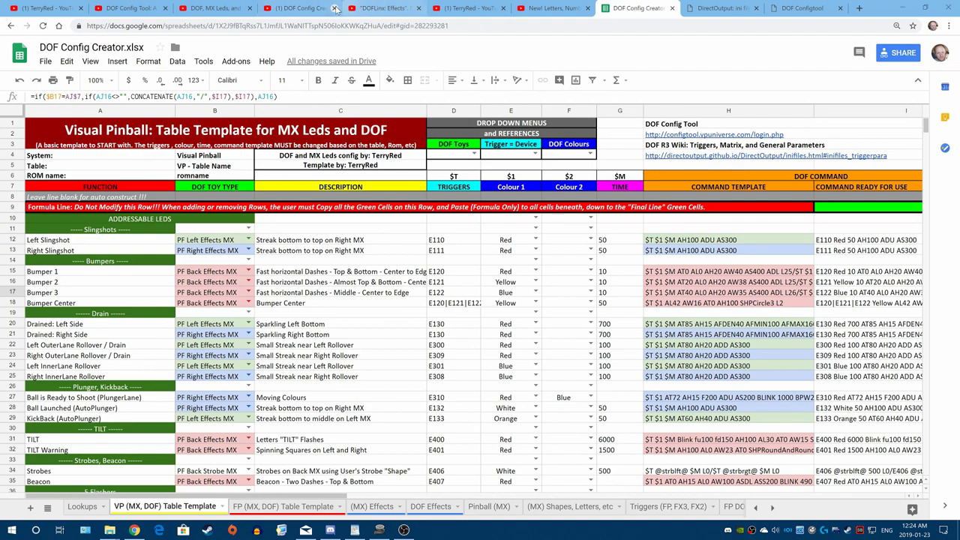
# Switch to the YouTube tab showing the DOF Config Creator video tour
pyautogui.click(302, 9)
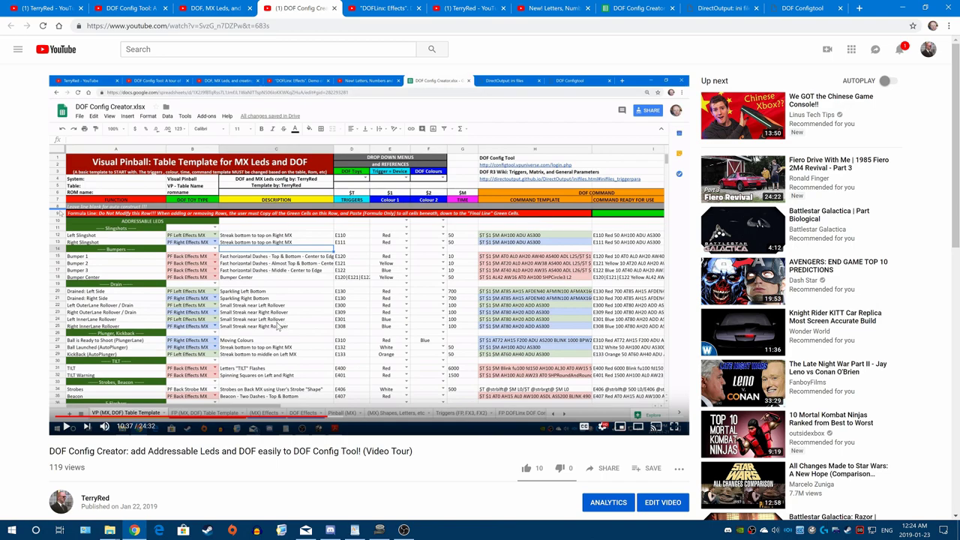
# Look over the 'DOF, MX Leds' and 'DOF Config Tool' videos, then go back to the DOF Config Creator spreadsheet
pyautogui.click(214, 8)
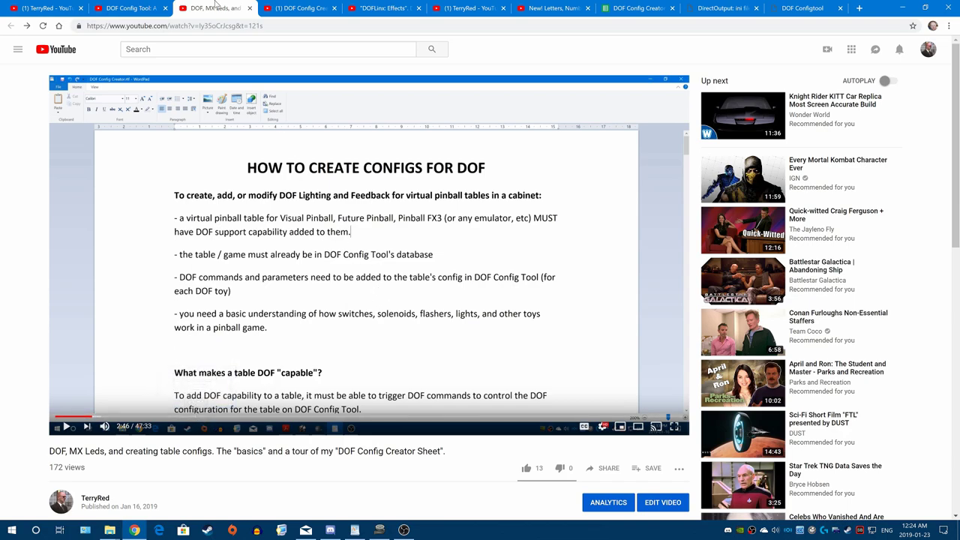
pyautogui.click(132, 9)
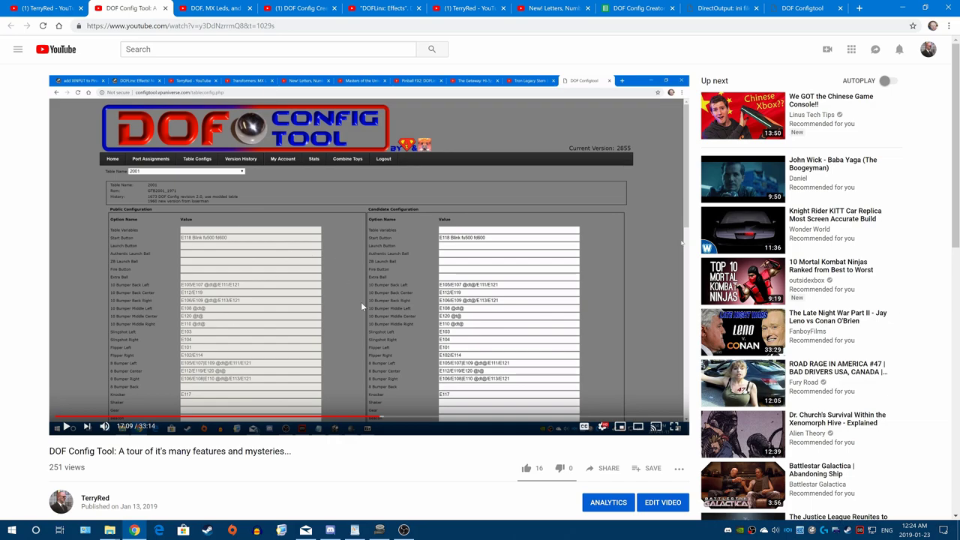
pyautogui.click(619, 10)
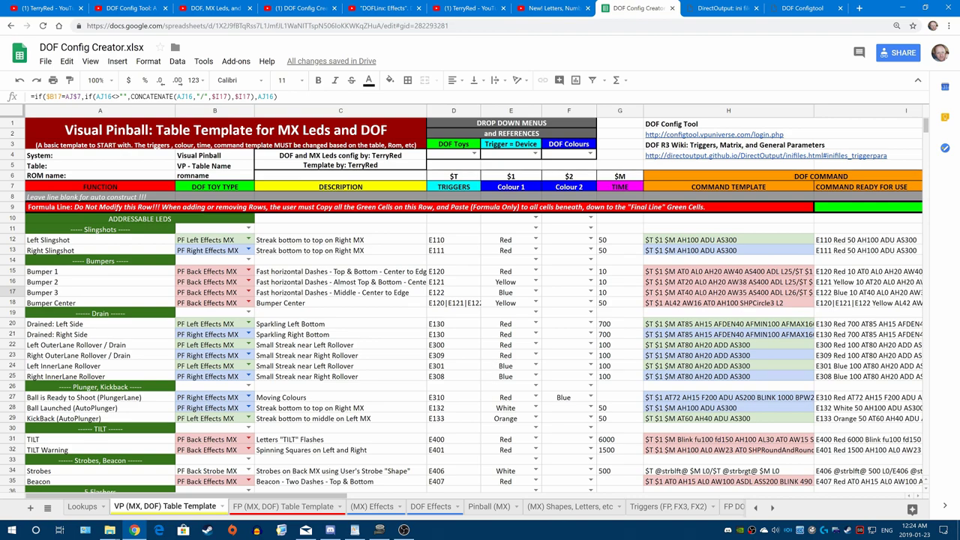
# Duplicate the VP (MX, DOF) Table Template sheet and rename the copy 'VP Test Table(MX)'
pyautogui.rightClick(160, 507)
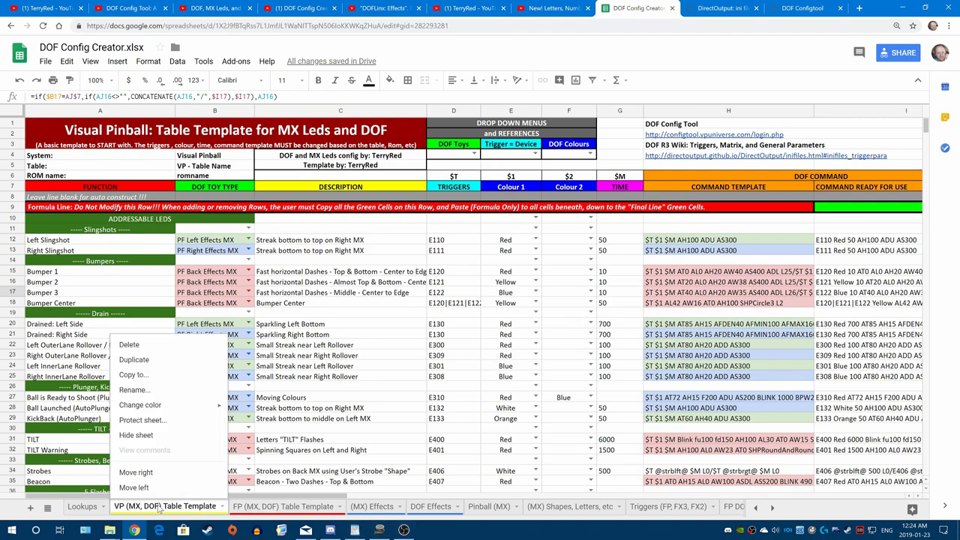
pyautogui.click(179, 368)
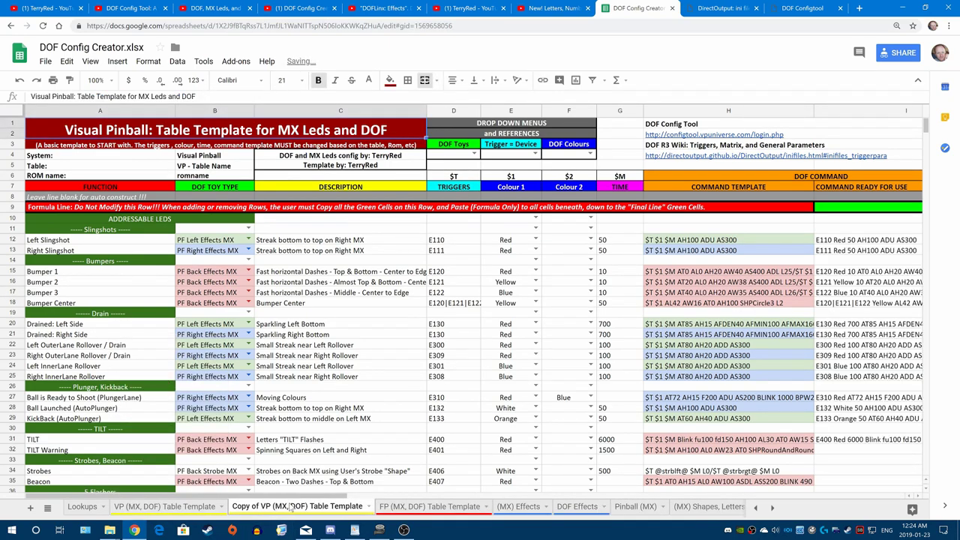
pyautogui.rightClick(291, 508)
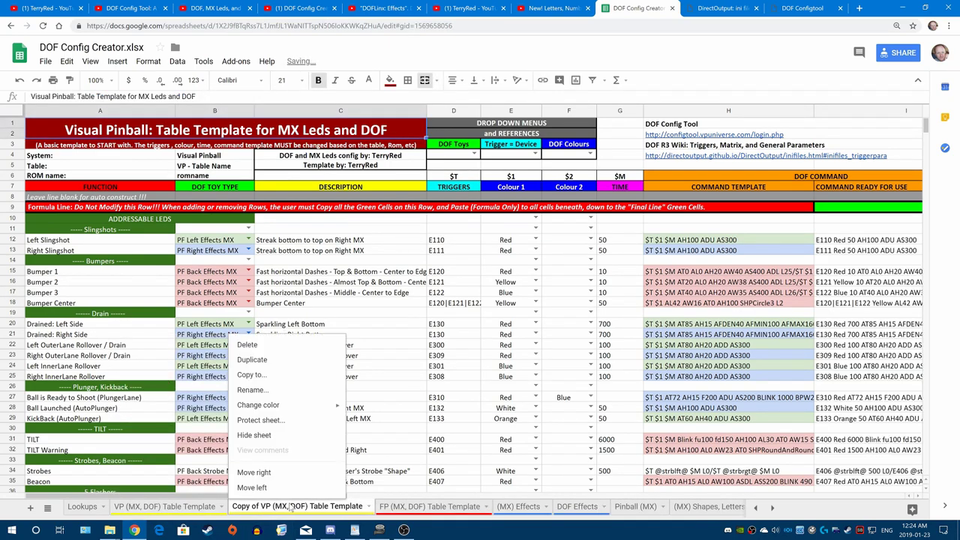
pyautogui.click(282, 390)
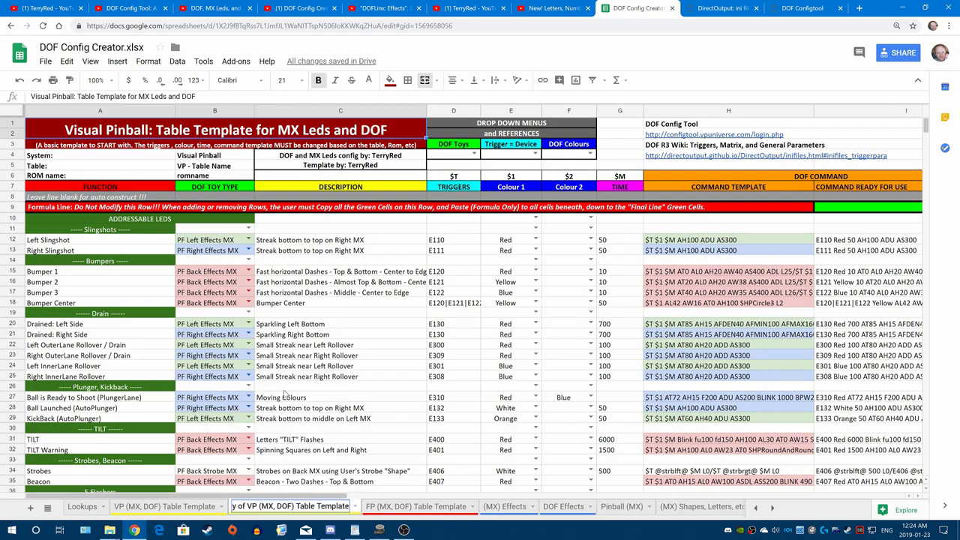
pyautogui.press('Home')
pyautogui.press('Delete')
pyautogui.press('Delete')
pyautogui.press('Delete')
pyautogui.press('Delete')
pyautogui.press('Delete')
pyautogui.press('Delete')
pyautogui.press('Delete')
pyautogui.press('Delete')
pyautogui.write('Test Table')
pyautogui.press('Return')
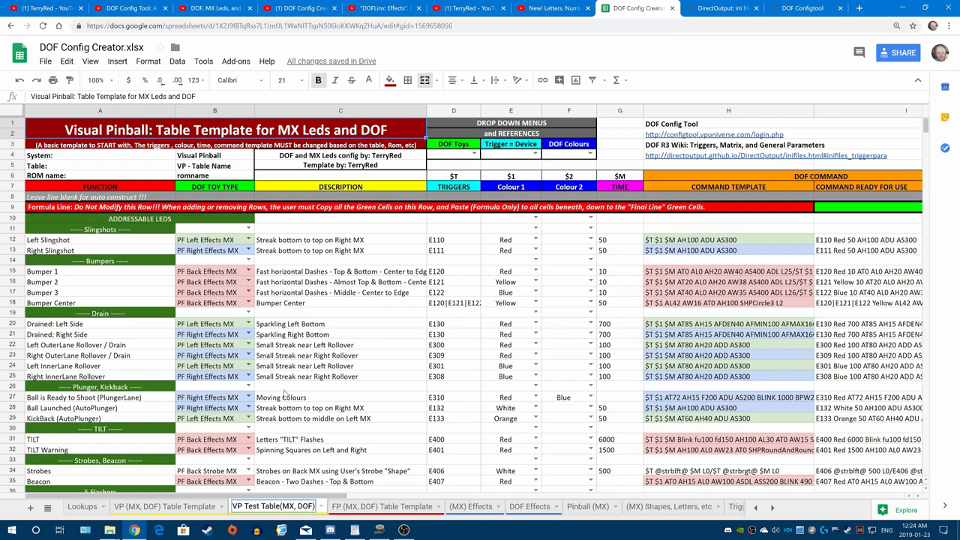
pyautogui.press('BackSpace')
pyautogui.press('BackSpace')
pyautogui.press('BackSpace')
pyautogui.press('BackSpace')
pyautogui.press('BackSpace')
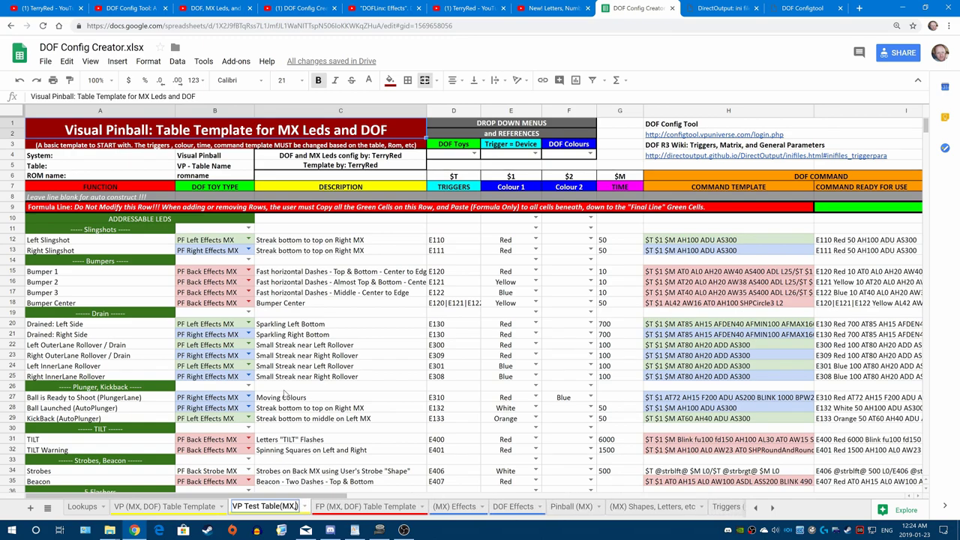
pyautogui.press('Return')
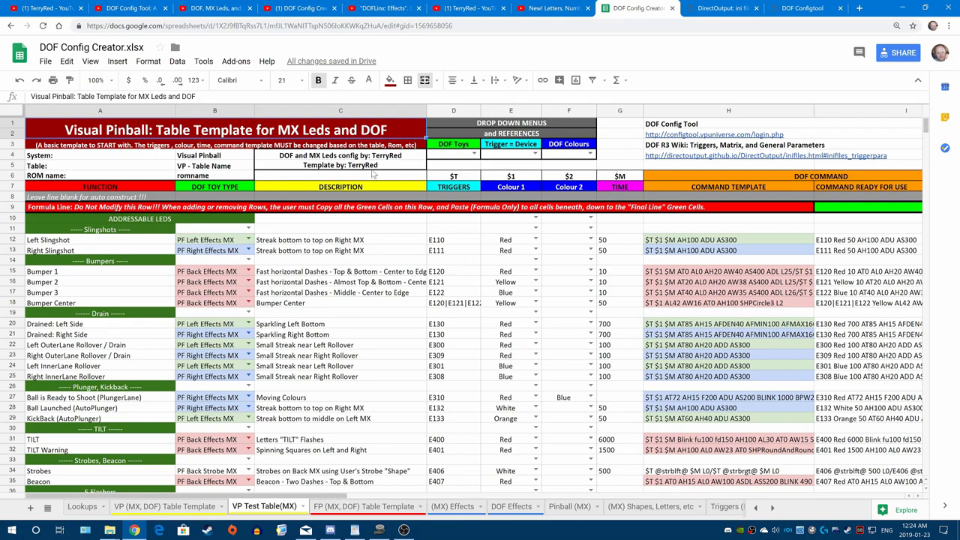
pyautogui.moveTo(376, 176); pyautogui.dragTo(60, 129)
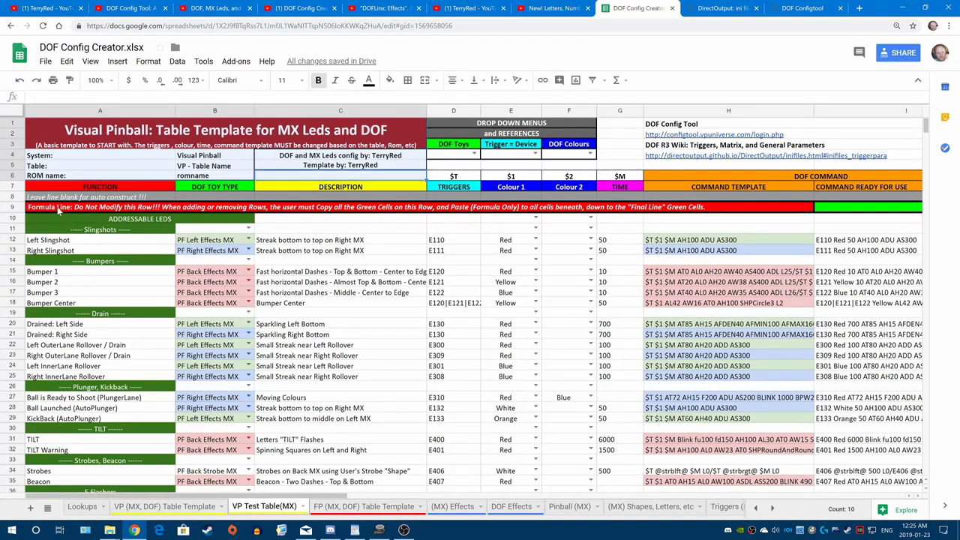
pyautogui.moveTo(10, 222); pyautogui.dragTo(570, 366)
pyautogui.click(728, 219)
pyautogui.moveTo(728, 218)
pyautogui.mouseDown()
pyautogui.moveTo(529, 287)
pyautogui.moveTo(525, 499)
pyautogui.moveTo(225, 315)
pyautogui.moveTo(60, 195)
pyautogui.mouseUp()
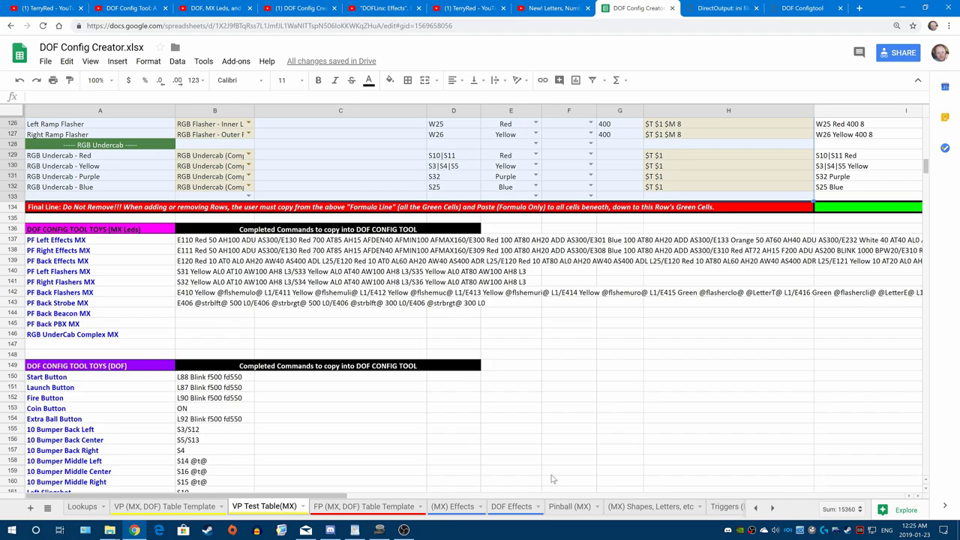
pyautogui.scroll(20, 551, 479)
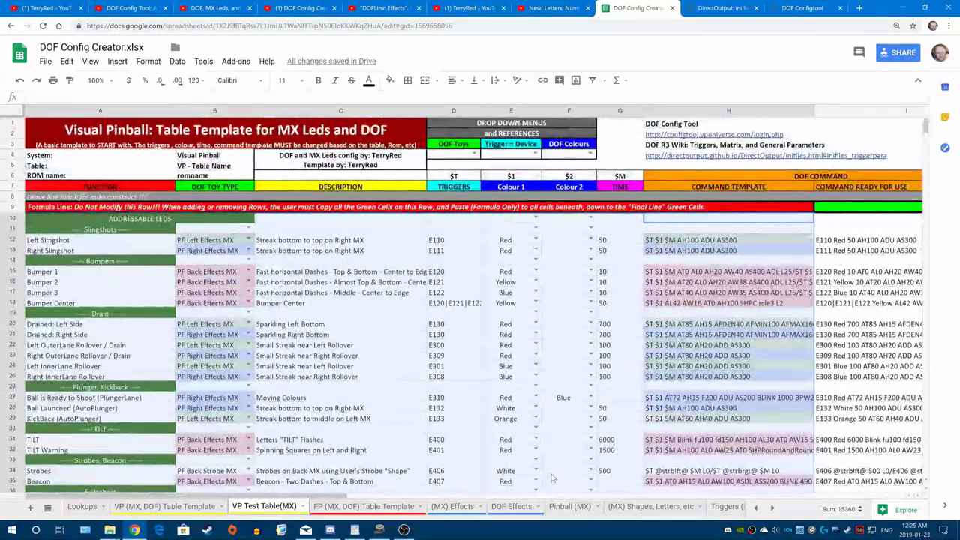
# Change the A1 banner title to 'Visual Pinball: Table Test'
pyautogui.click(372, 343)
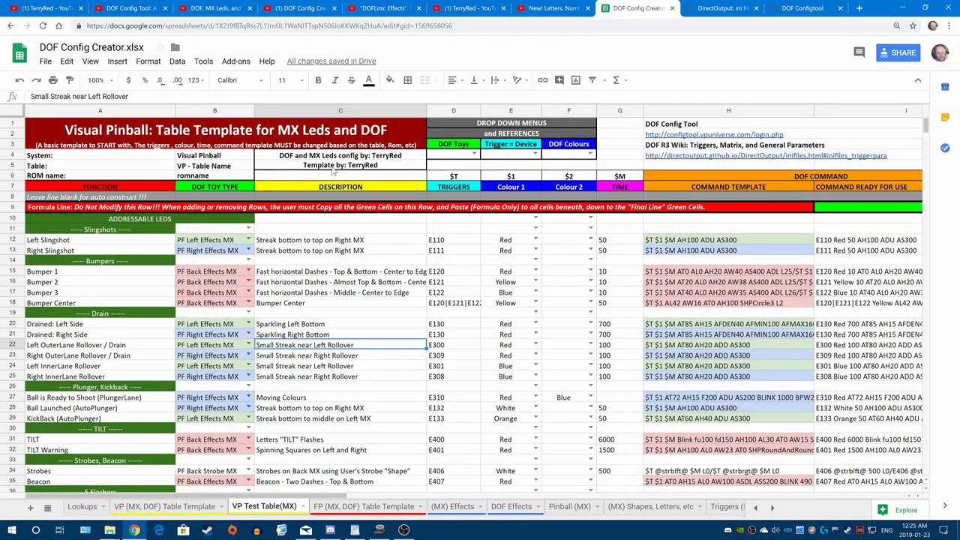
pyautogui.click(288, 135)
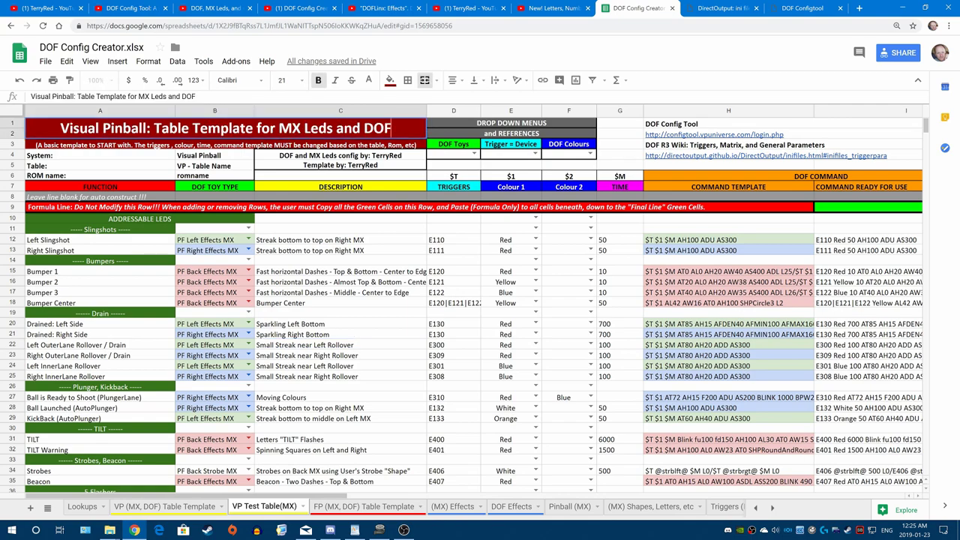
pyautogui.hotkey('ctrl', 'Left')
pyautogui.hotkey('ctrl', 'Left')
pyautogui.hotkey('ctrl', 'Left')
pyautogui.hotkey('ctrl', 'Left')
pyautogui.hotkey('ctrl', 'Left')
pyautogui.hotkey('ctrl', 'Left')
pyautogui.hotkey('shift', 'Right')
pyautogui.hotkey('shift', 'Right')
pyautogui.hotkey('shift', 'Right')
pyautogui.hotkey('shift', 'Right')
pyautogui.hotkey('shift', 'Right')
pyautogui.hotkey('shift', 'Right')
pyautogui.hotkey('shift', 'Right')
pyautogui.hotkey('shift', 'Right')
pyautogui.hotkey('shift', 'Right')
pyautogui.hotkey('shift', 'Right')
pyautogui.hotkey('shift', 'Right')
pyautogui.hotkey('shift', 'Right')
pyautogui.hotkey('shift', 'Right')
pyautogui.hotkey('shift', 'Right')
pyautogui.hotkey('shift', 'Right')
pyautogui.hotkey('shift', 'Right')
pyautogui.hotkey('shift', 'Right')
pyautogui.hotkey('shift', 'Right')
pyautogui.hotkey('shift', 'Right')
pyautogui.hotkey('shift', 'Right')
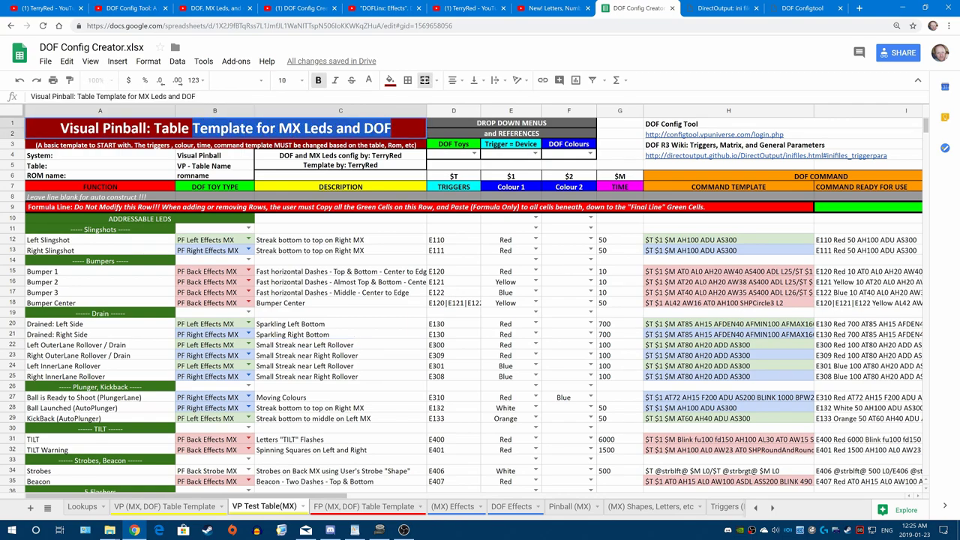
pyautogui.write('Test')
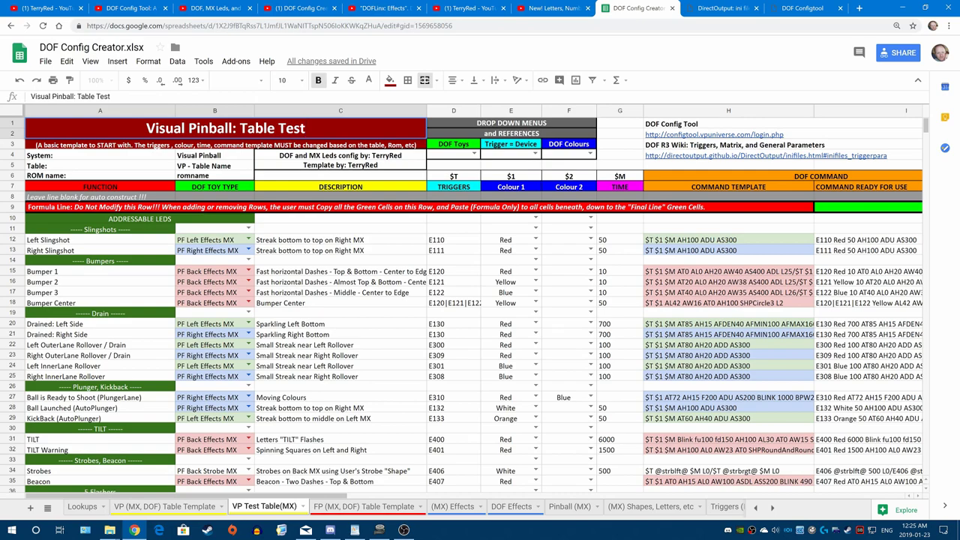
pyautogui.click(195, 155)
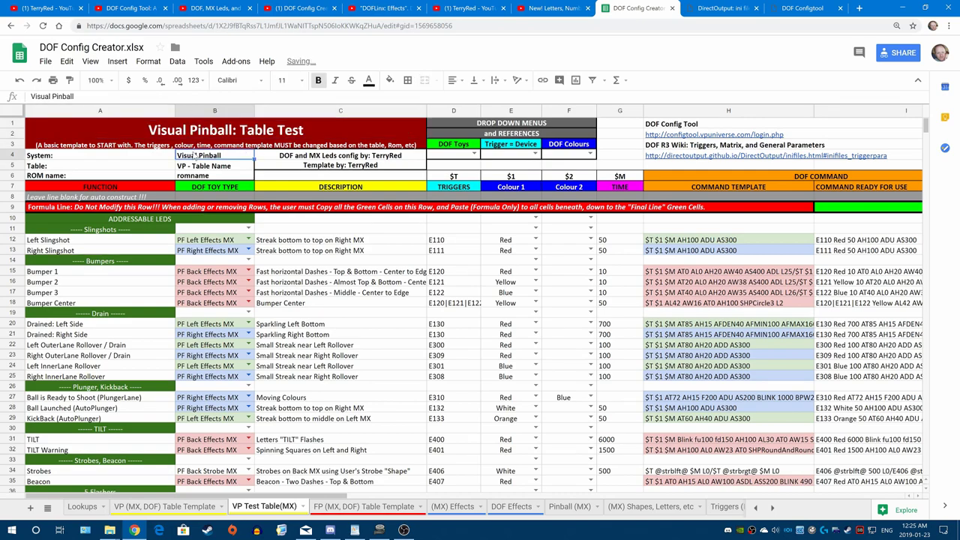
# Select the table name cell B5, ROM name cell B6 and config credit cells C4:C5
pyautogui.click(198, 166)
pyautogui.click(210, 177)
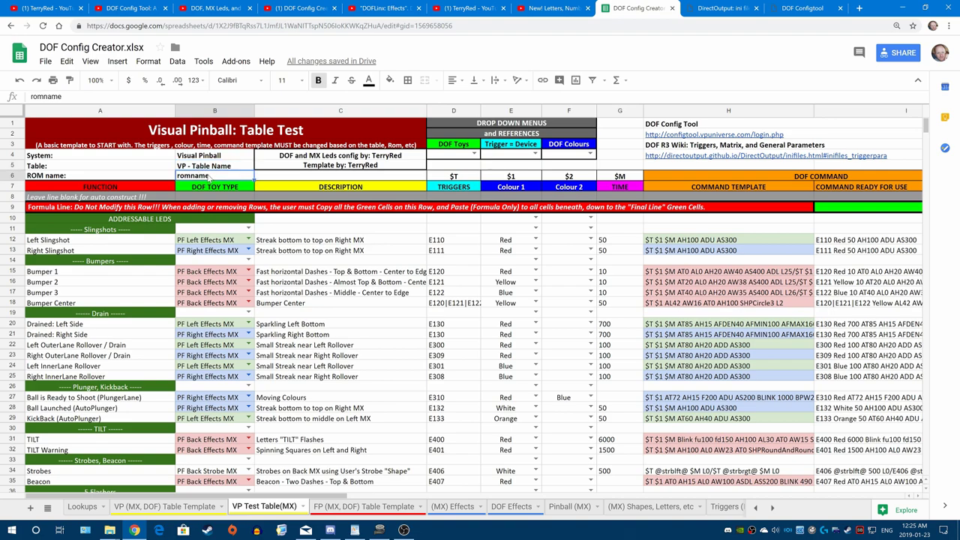
pyautogui.moveTo(344, 155); pyautogui.dragTo(345, 170)
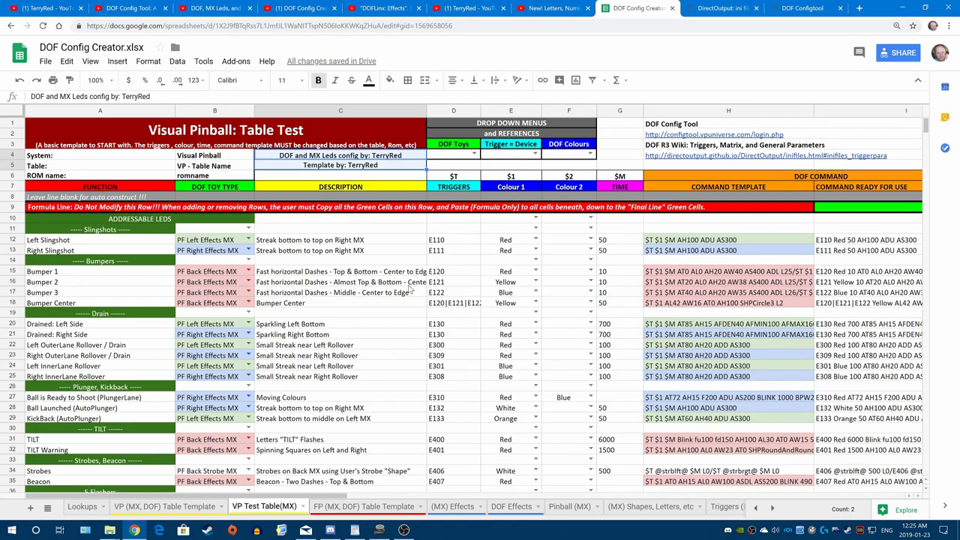
pyautogui.click(346, 287)
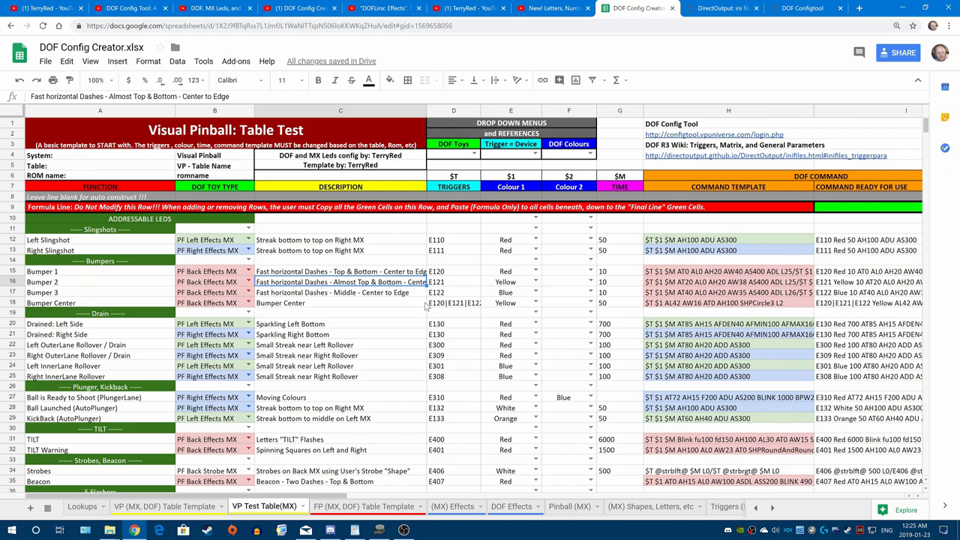
pyautogui.scroll(-5, 423, 304)
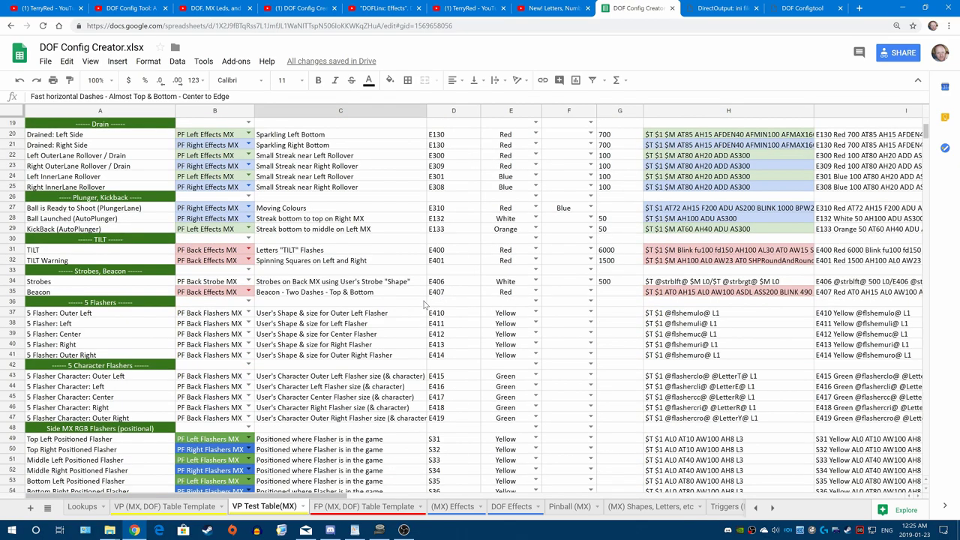
pyautogui.scroll(-3, 424, 304)
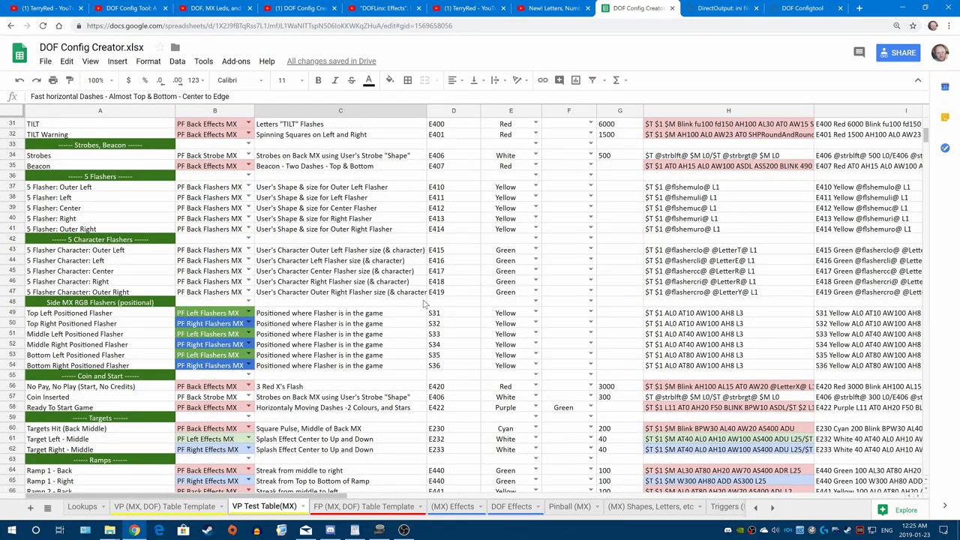
pyautogui.scroll(8, 424, 304)
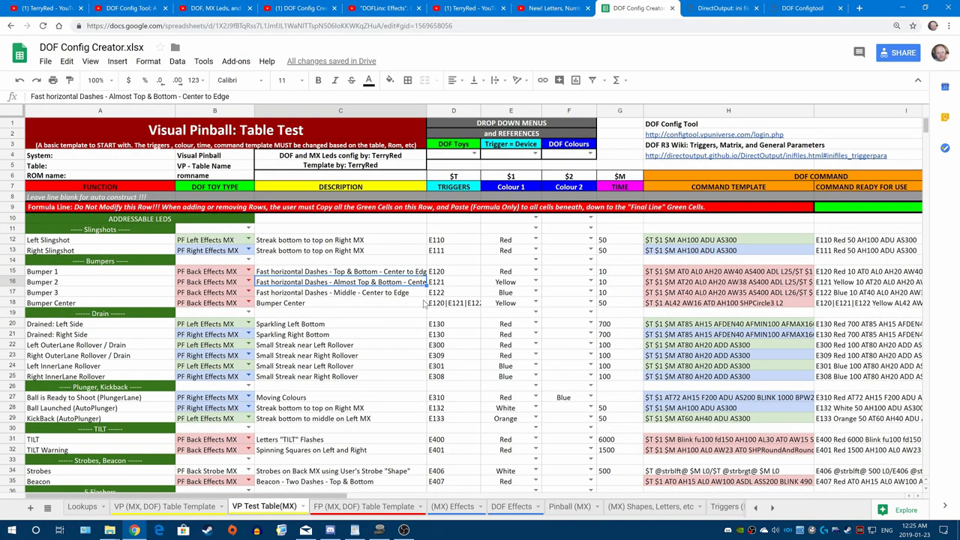
pyautogui.scroll(-3, 424, 304)
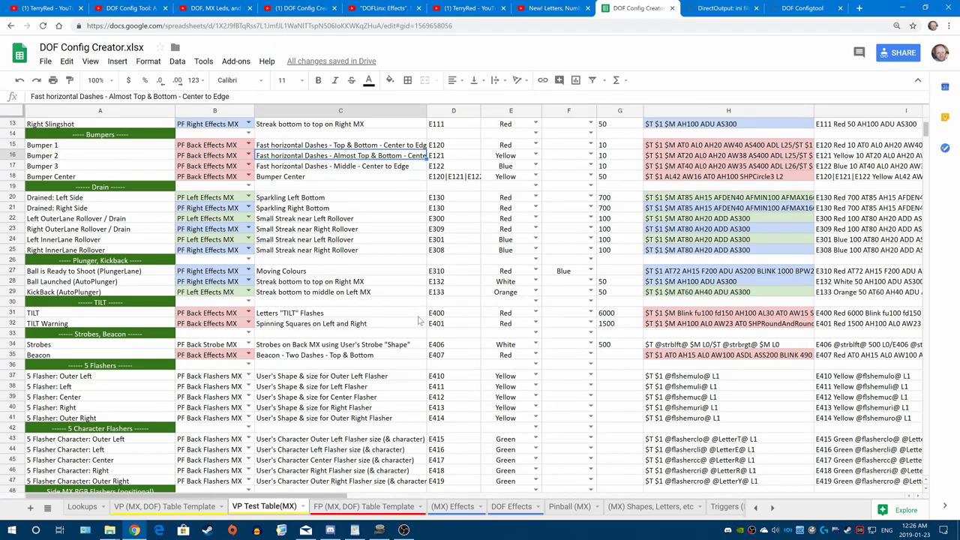
pyautogui.scroll(3, 422, 321)
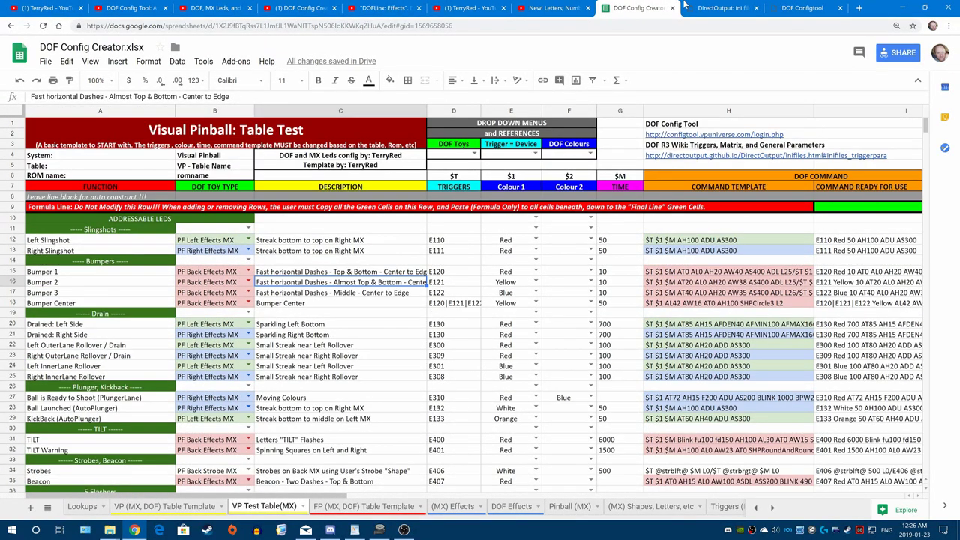
pyautogui.click(801, 8)
pyautogui.scroll(-10, 480, 278)
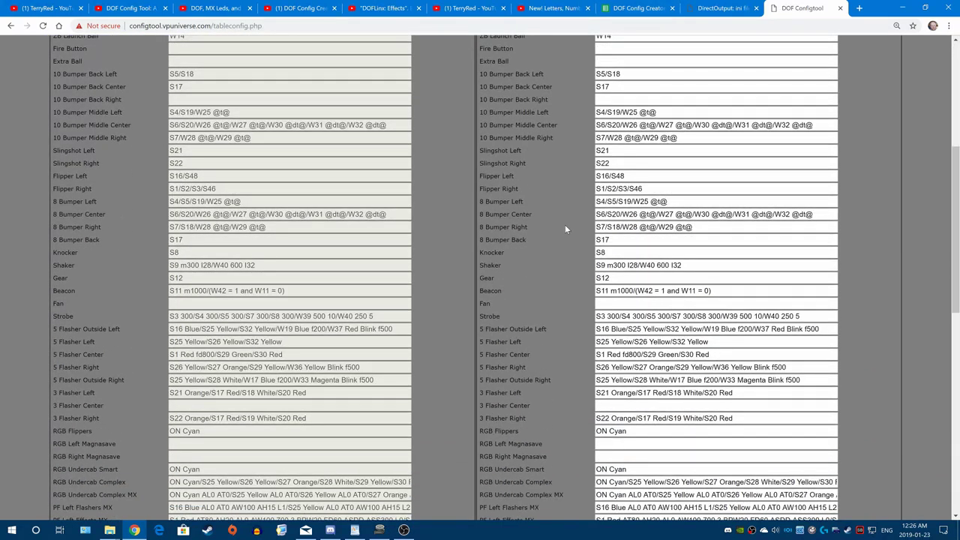
pyautogui.scroll(4, 566, 226)
pyautogui.click(638, 8)
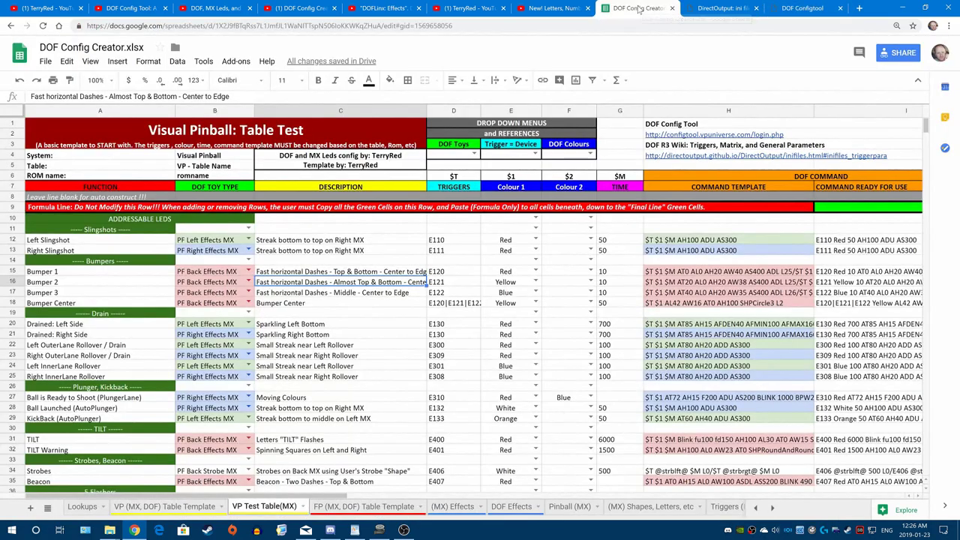
# Delete rows 19 through 79, starting from the Drain row
pyautogui.scroll(-5, 345, 357)
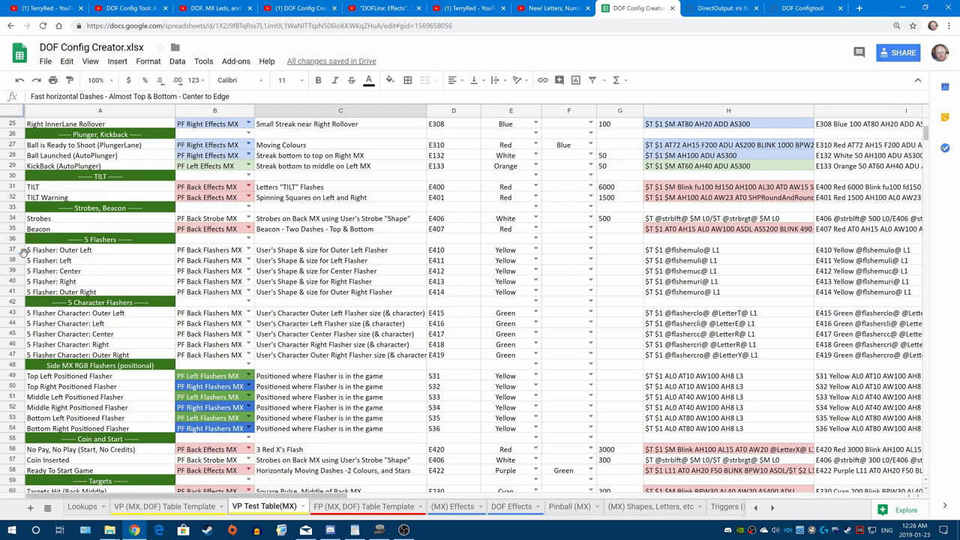
pyautogui.scroll(6, 30, 285)
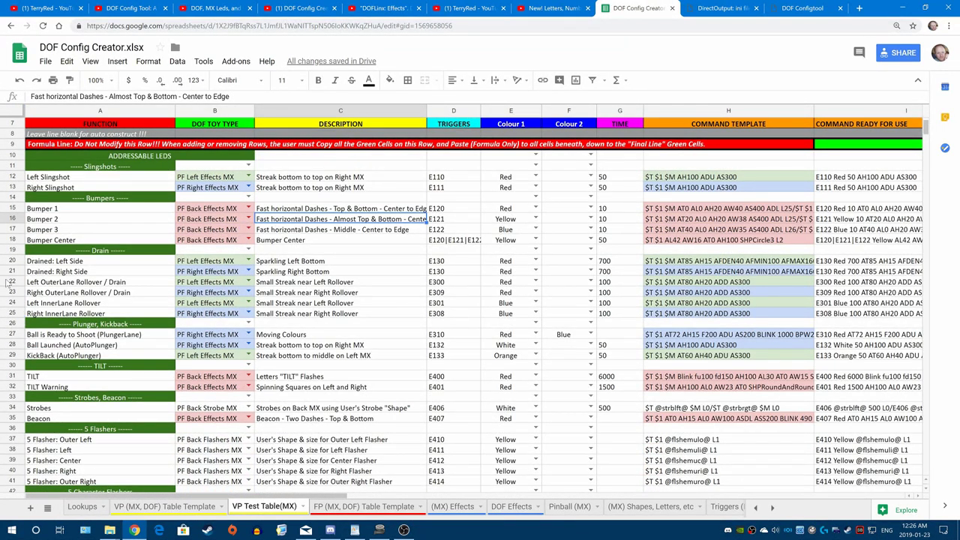
pyautogui.click(14, 250)
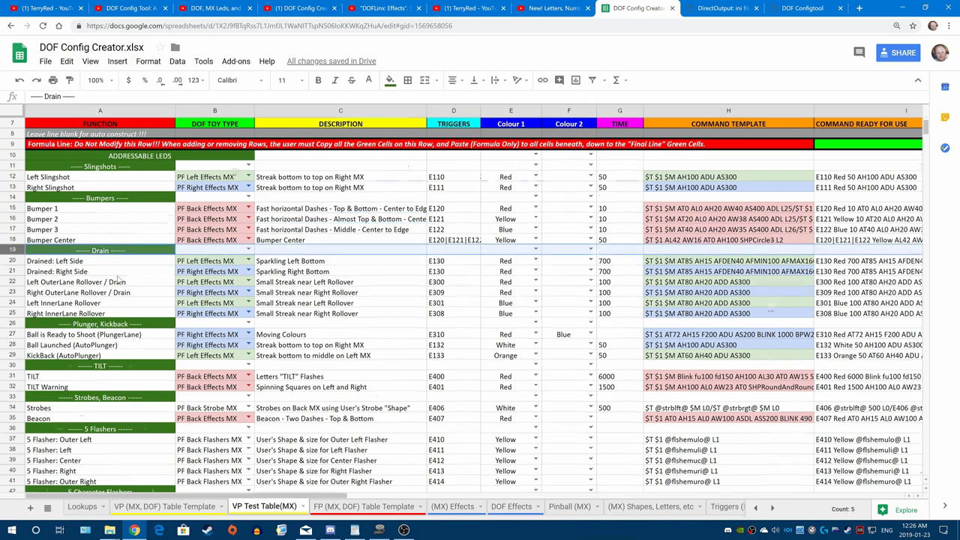
pyautogui.scroll(-15, 119, 277)
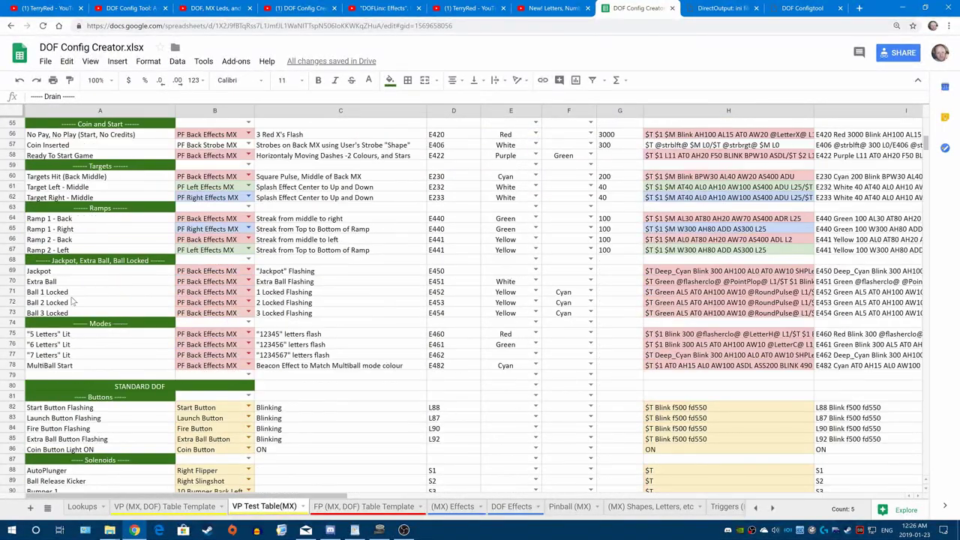
pyautogui.keyDown('shift'); pyautogui.click(12, 375); pyautogui.keyUp('shift')
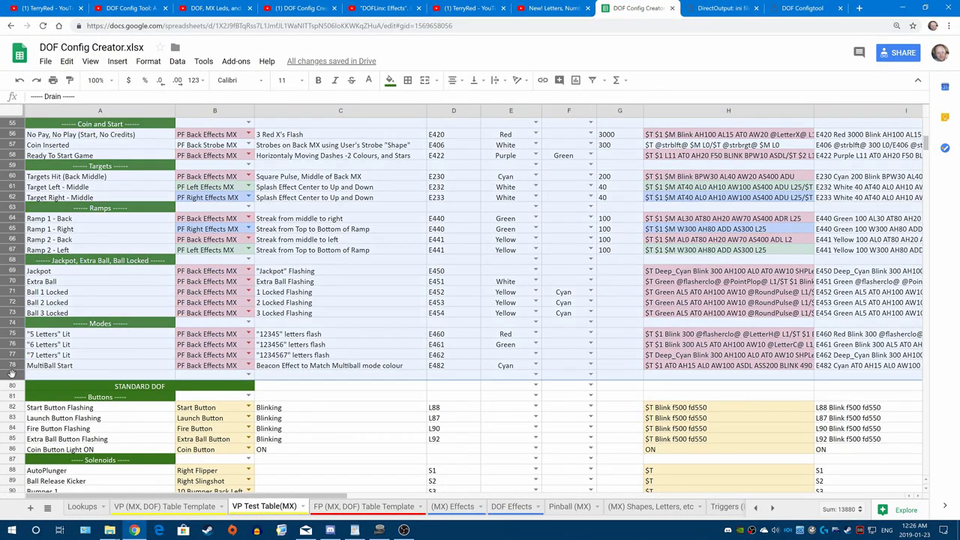
pyautogui.rightClick(310, 262)
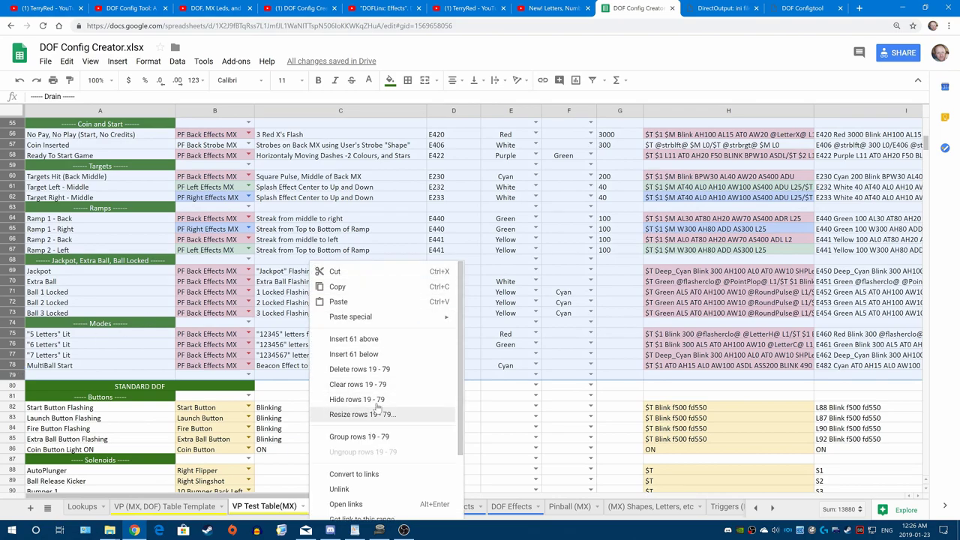
pyautogui.click(389, 370)
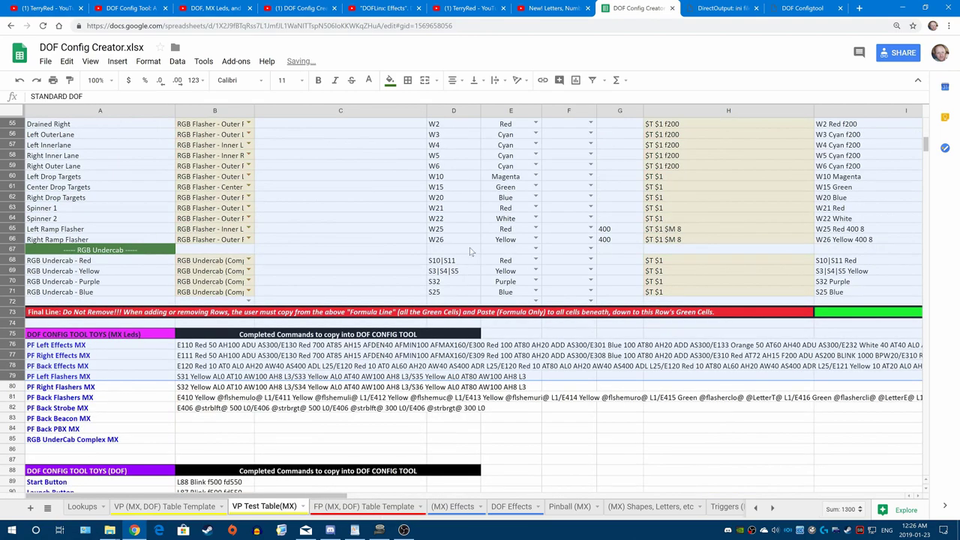
pyautogui.scroll(10, 473, 298)
pyautogui.click(421, 358)
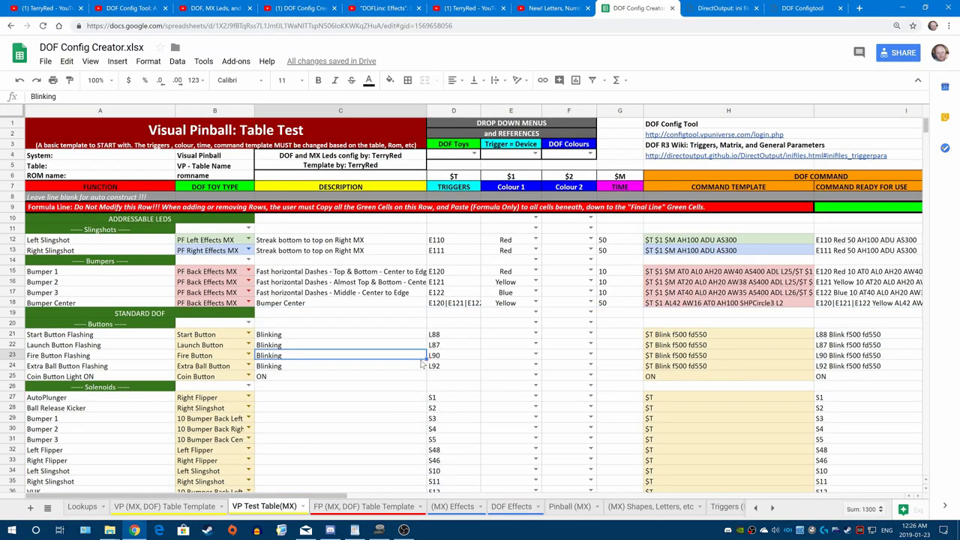
# Delete rows 19 through 71, removing the STANDARD DOF block
pyautogui.click(12, 314)
pyautogui.scroll(-10, 319, 325)
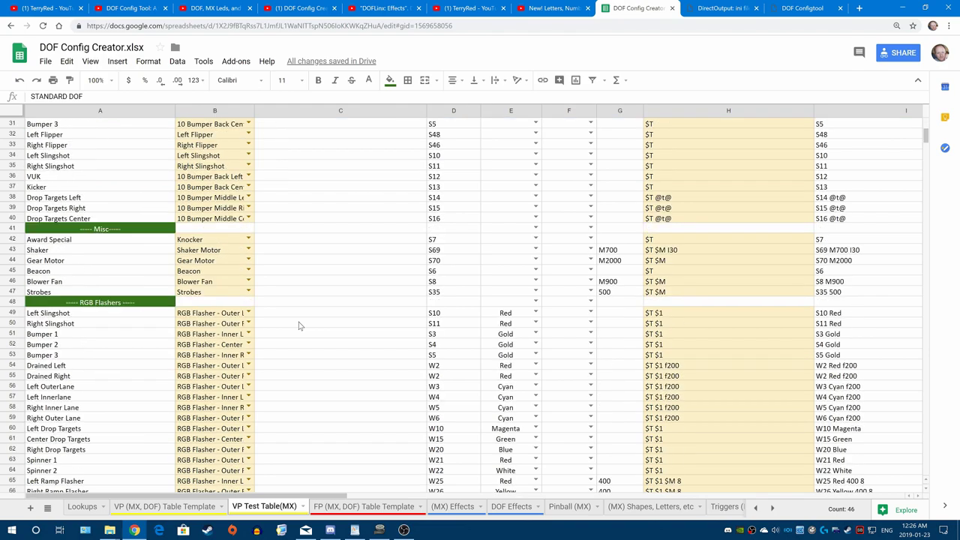
pyautogui.scroll(-4, 298, 325)
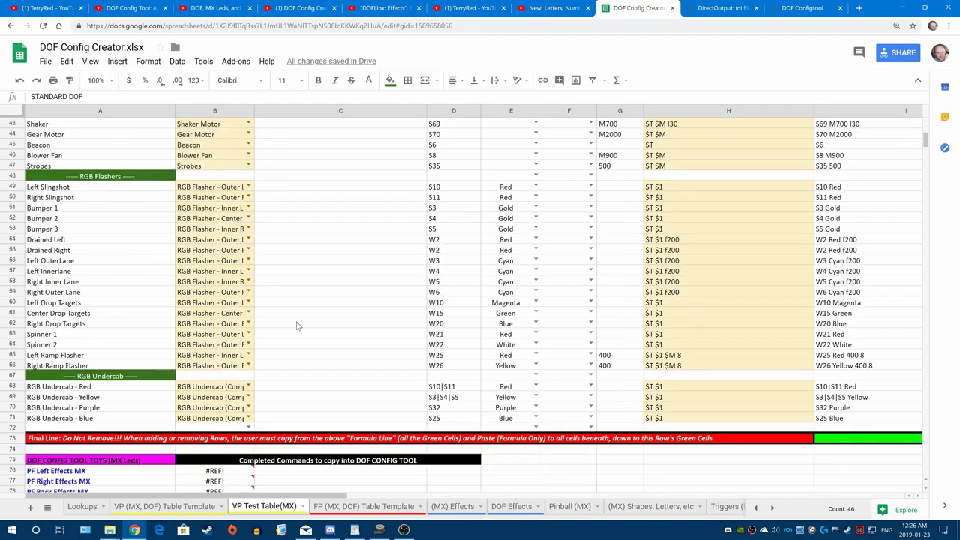
pyautogui.keyDown('shift'); pyautogui.click(15, 417); pyautogui.keyUp('shift')
pyautogui.rightClick(15, 418)
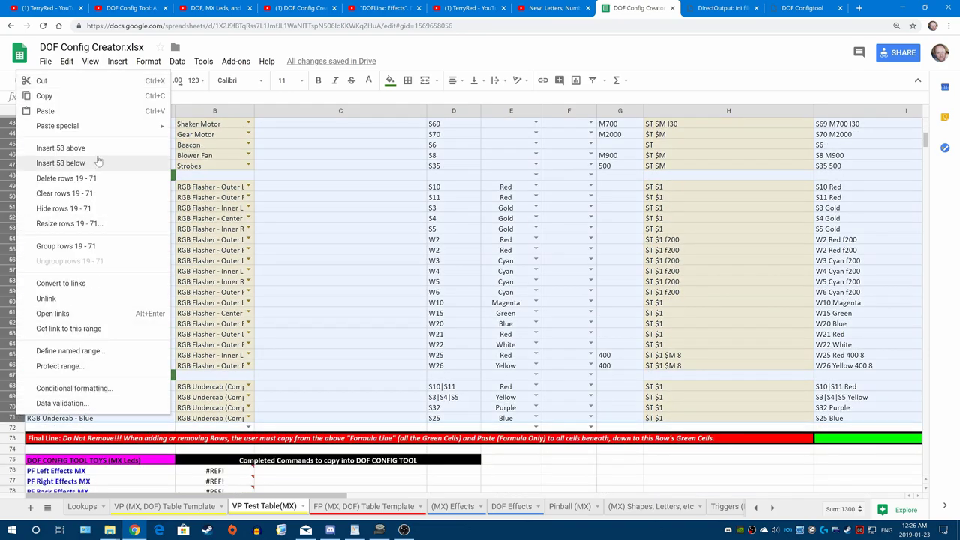
pyautogui.click(99, 179)
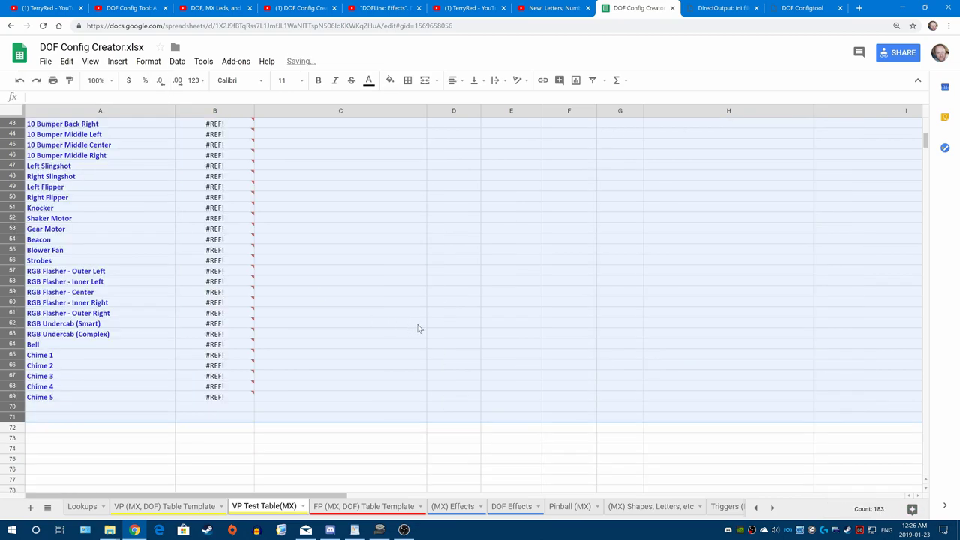
pyautogui.scroll(10, 418, 329)
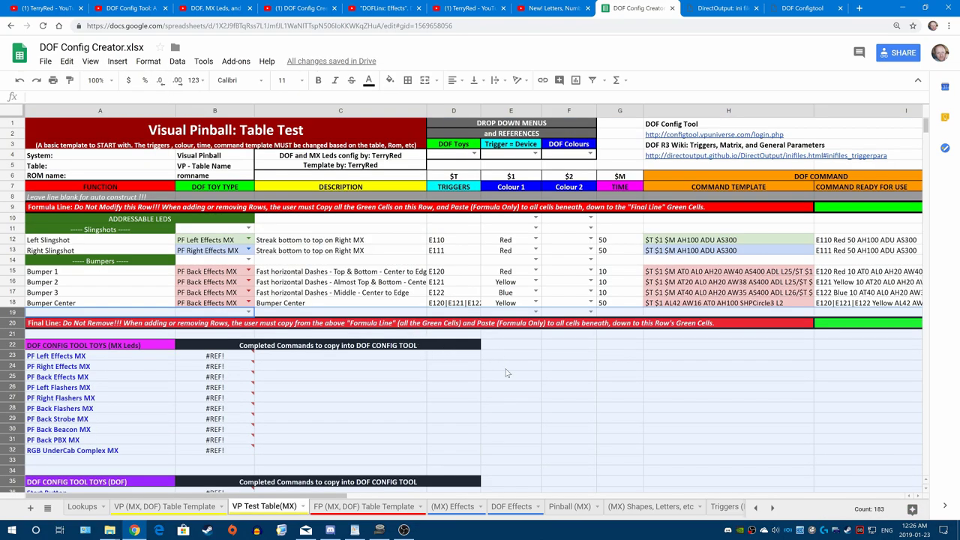
pyautogui.click(506, 369)
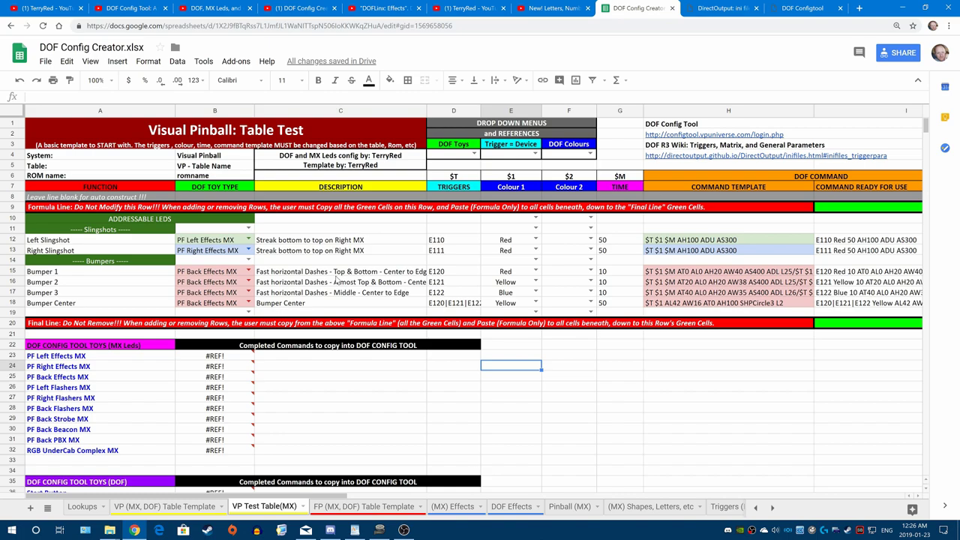
pyautogui.scroll(-3, 335, 279)
pyautogui.moveTo(222, 229); pyautogui.dragTo(222, 420)
pyautogui.click(409, 379)
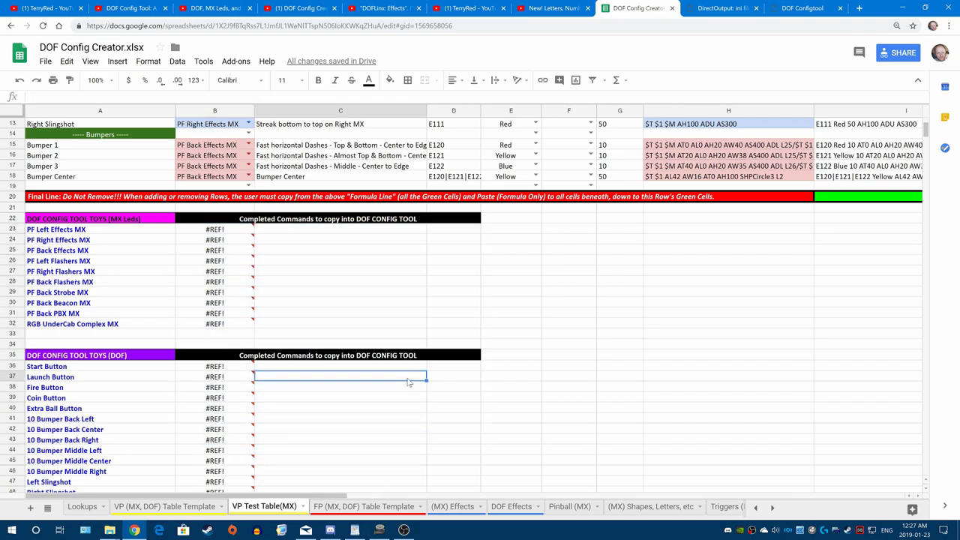
pyautogui.scroll(4, 652, 374)
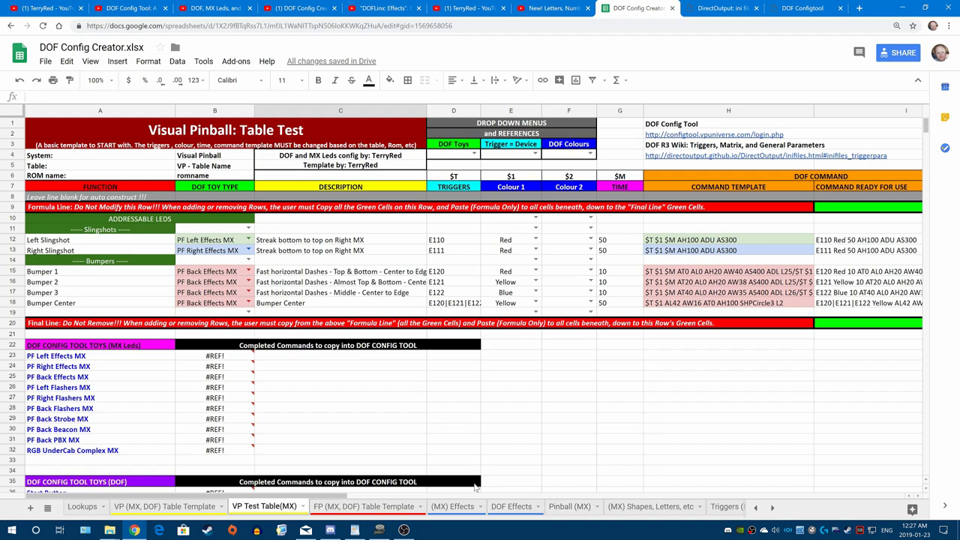
pyautogui.click(10, 281)
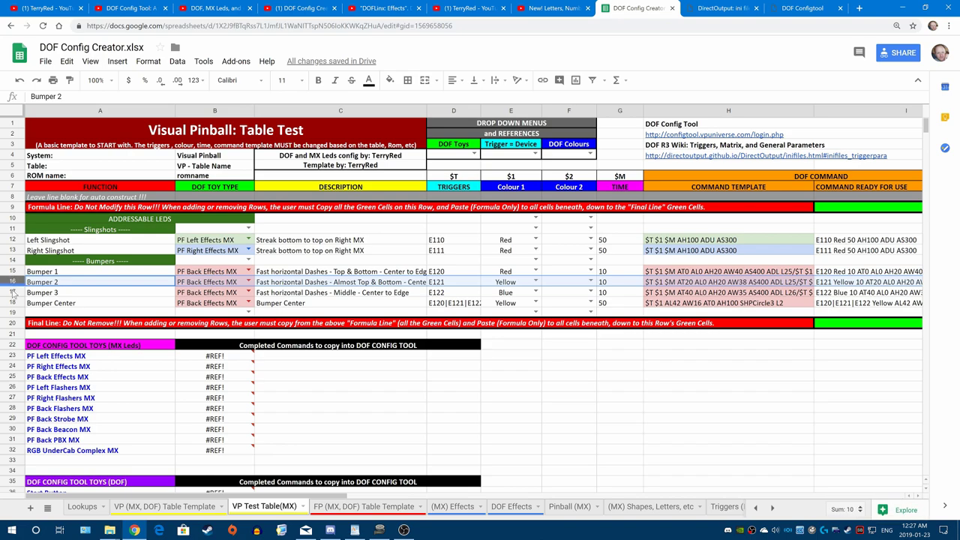
pyautogui.click(12, 292)
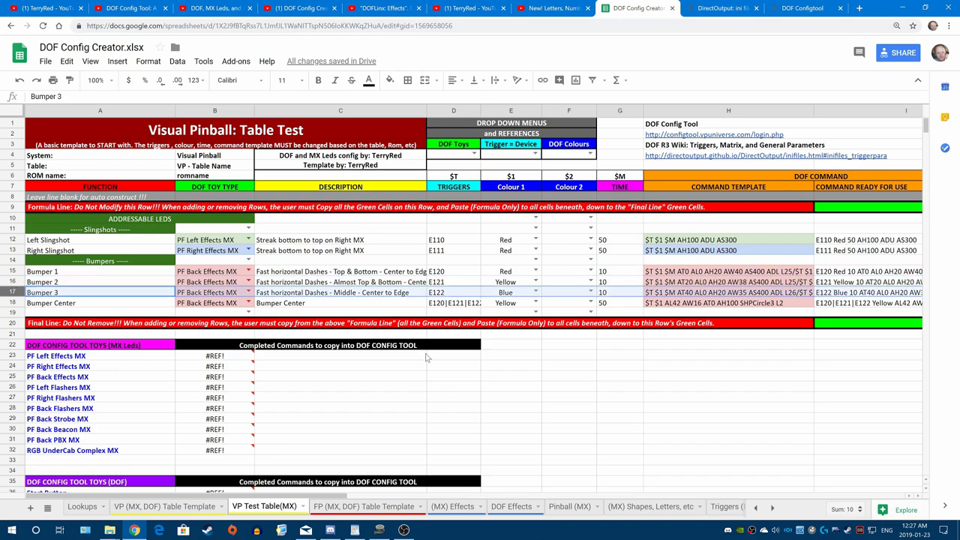
pyautogui.moveTo(330, 499); pyautogui.dragTo(611, 502)
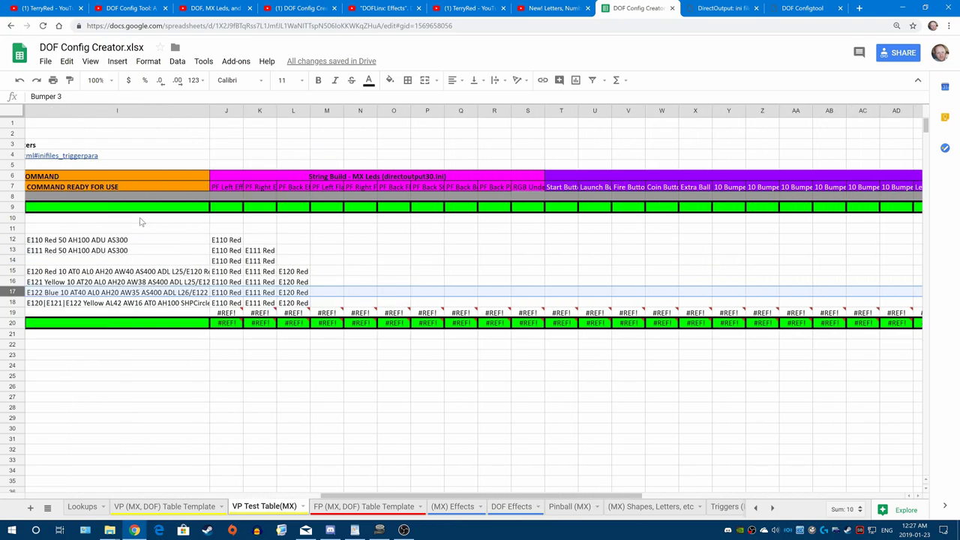
pyautogui.moveTo(139, 208); pyautogui.dragTo(890, 322)
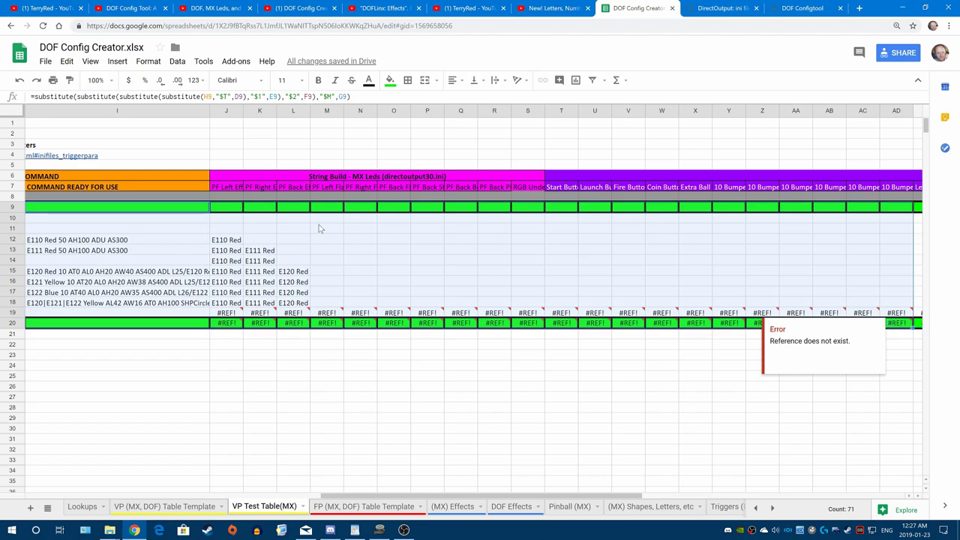
pyautogui.click(319, 224)
pyautogui.click(111, 203)
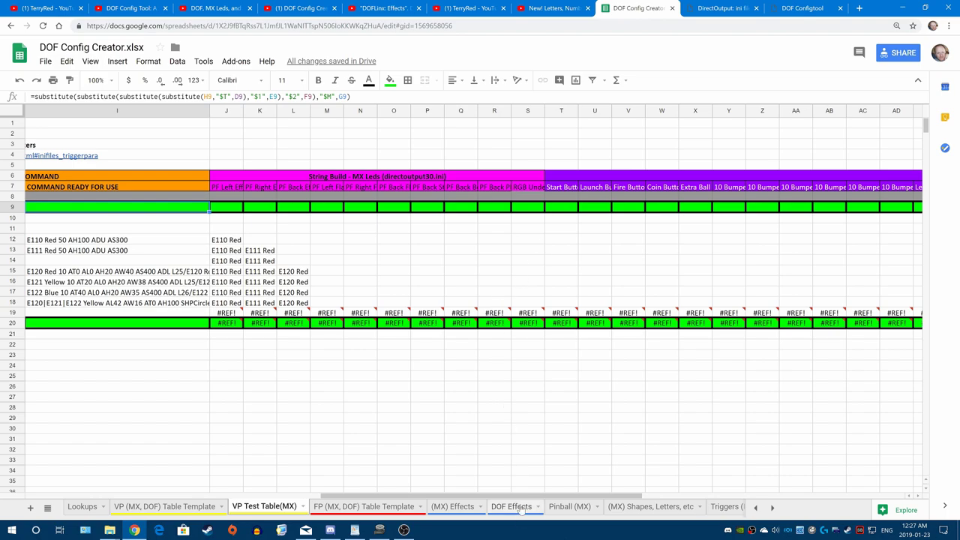
pyautogui.moveTo(525, 498); pyautogui.dragTo(221, 496)
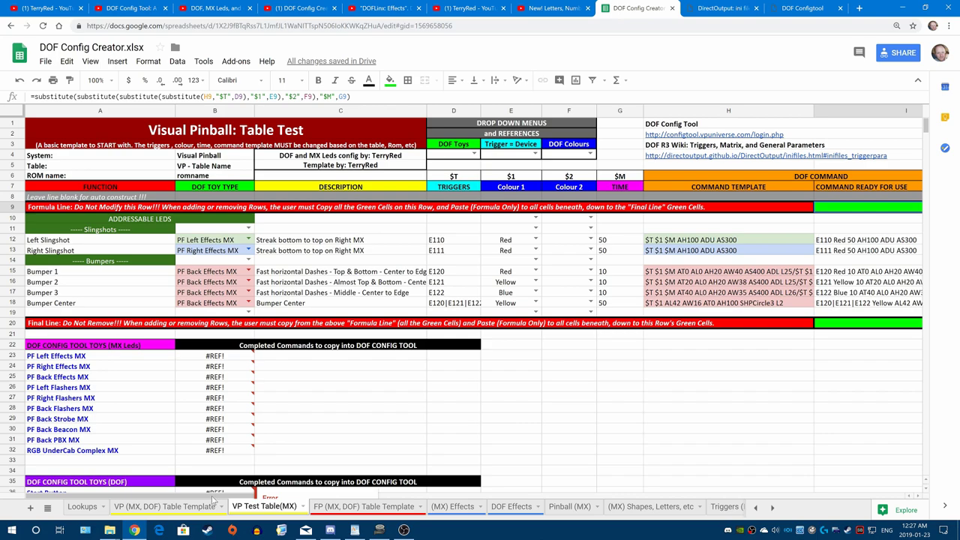
pyautogui.moveTo(213, 498); pyautogui.dragTo(493, 502)
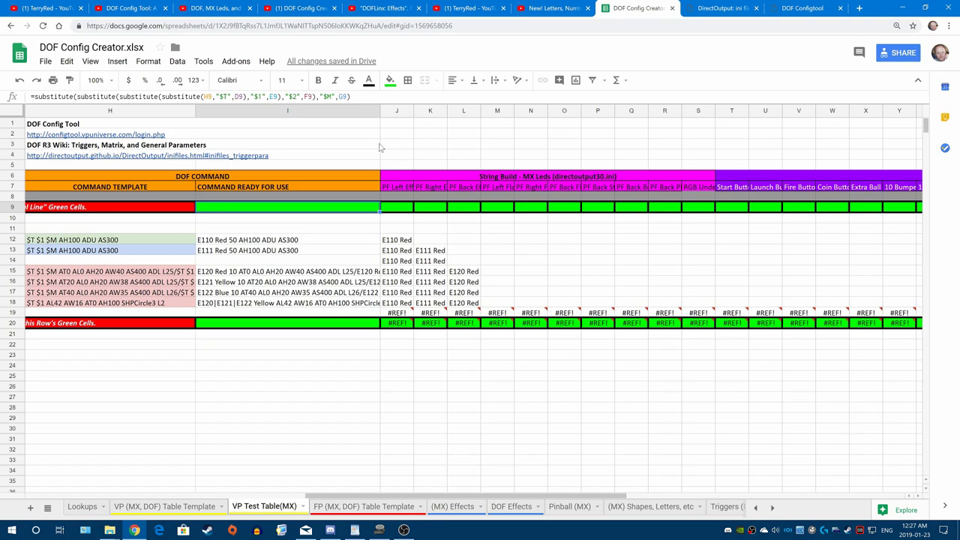
pyautogui.moveTo(909, 330)
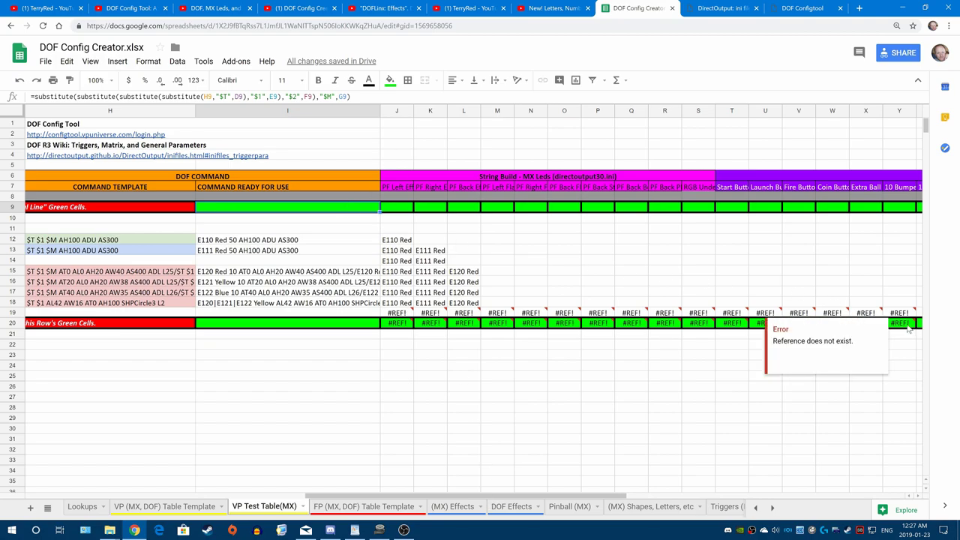
pyautogui.click(446, 397)
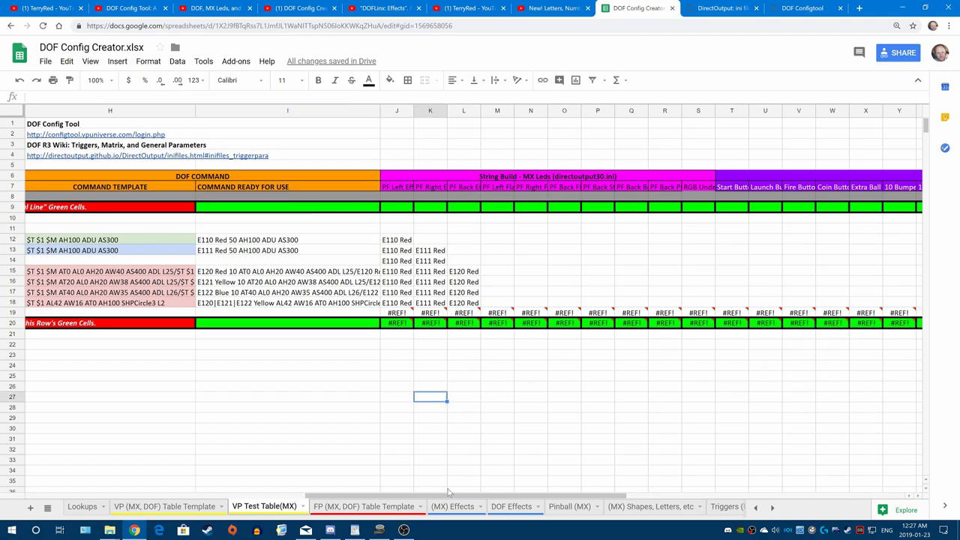
pyautogui.moveTo(451, 498); pyautogui.dragTo(255, 501)
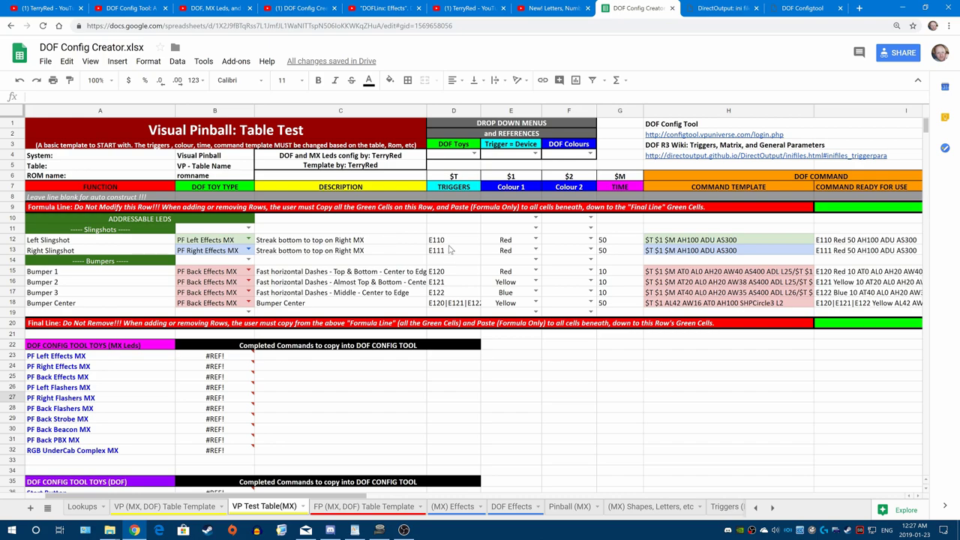
pyautogui.moveTo(450, 241); pyautogui.dragTo(451, 305)
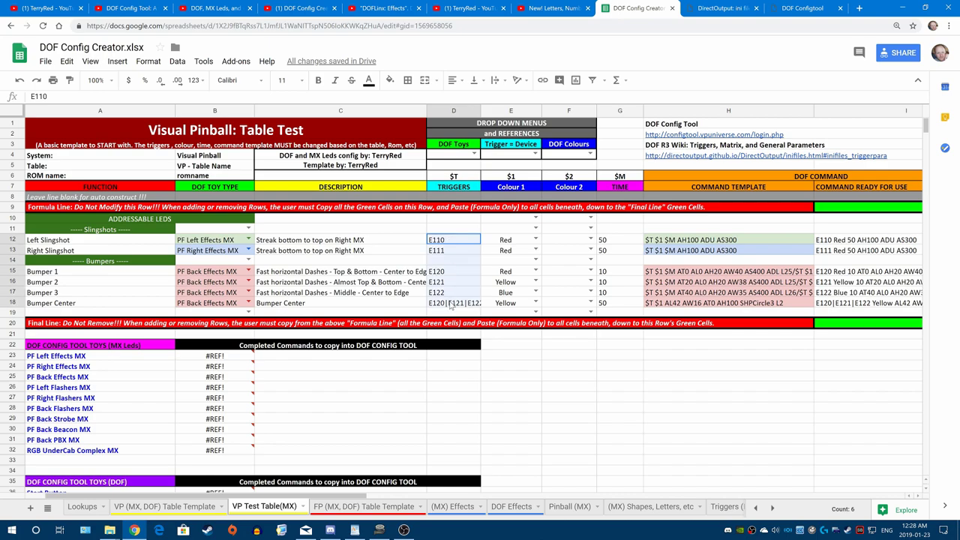
pyautogui.click(507, 242)
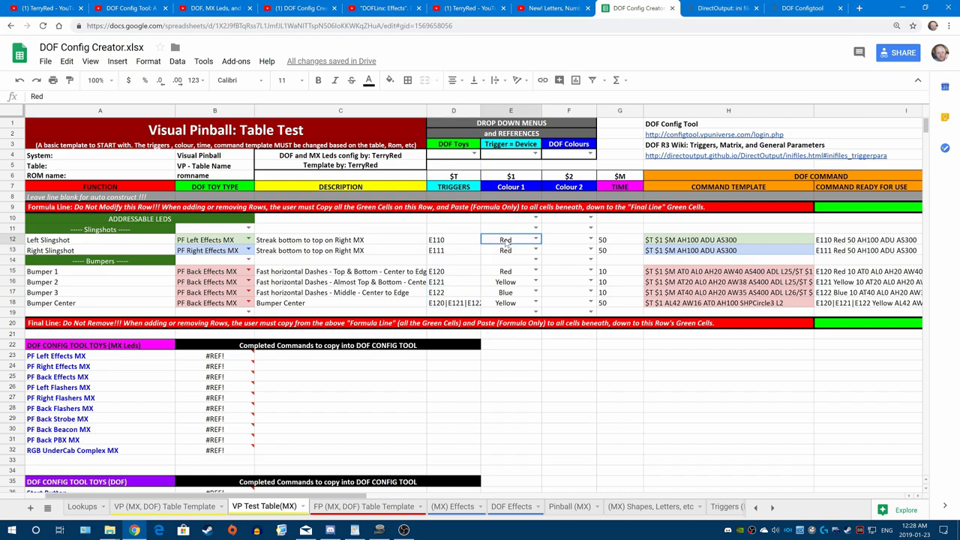
pyautogui.moveTo(508, 241); pyautogui.dragTo(508, 307)
pyautogui.moveTo(619, 241); pyautogui.dragTo(617, 310)
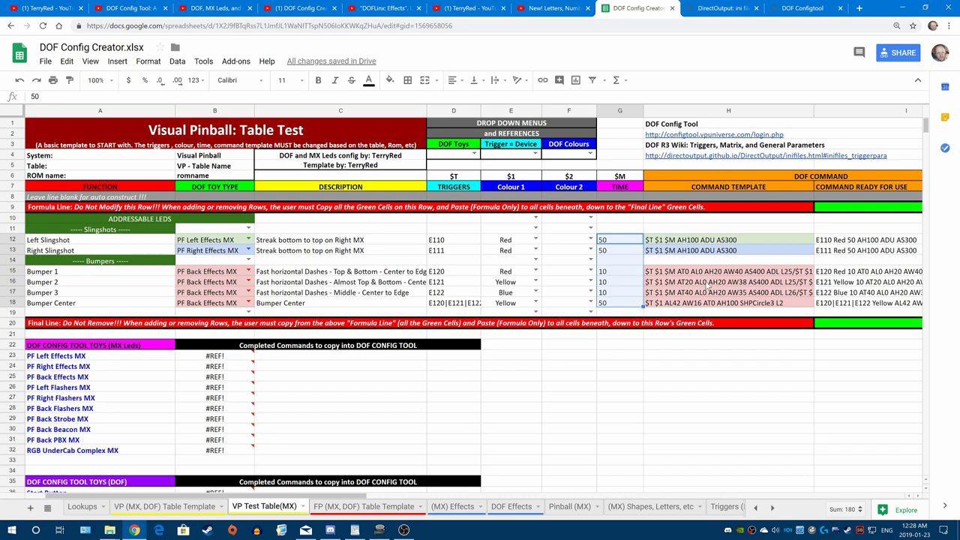
pyautogui.moveTo(563, 240); pyautogui.dragTo(566, 307)
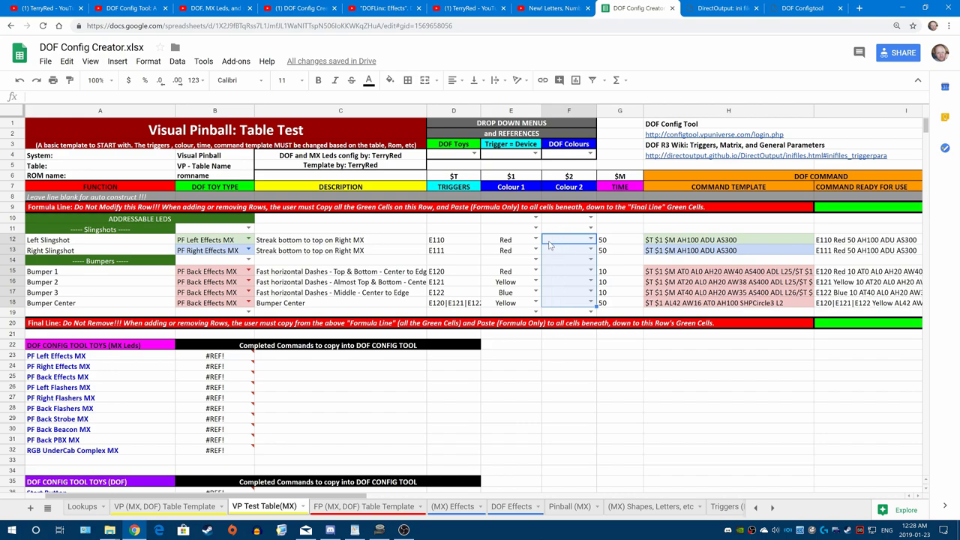
pyautogui.click(567, 283)
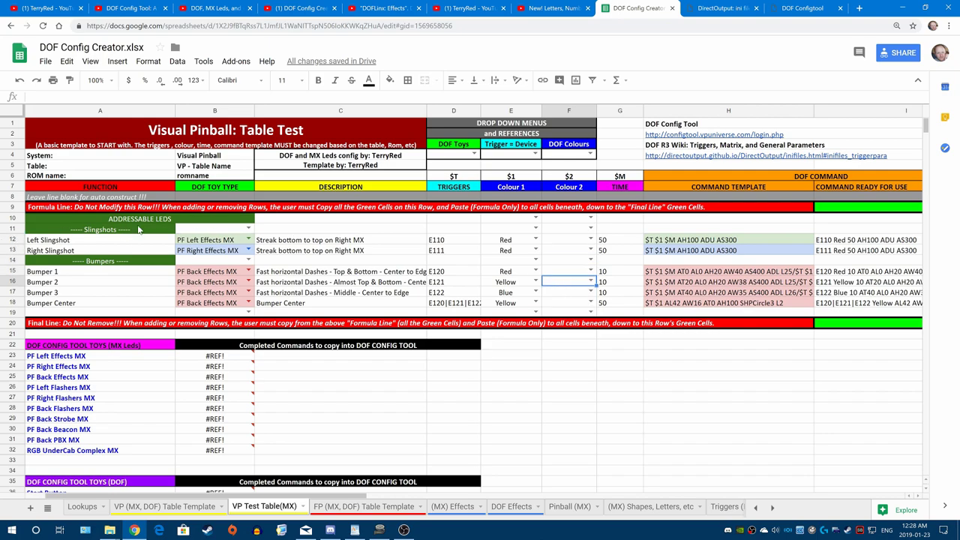
pyautogui.click(454, 240)
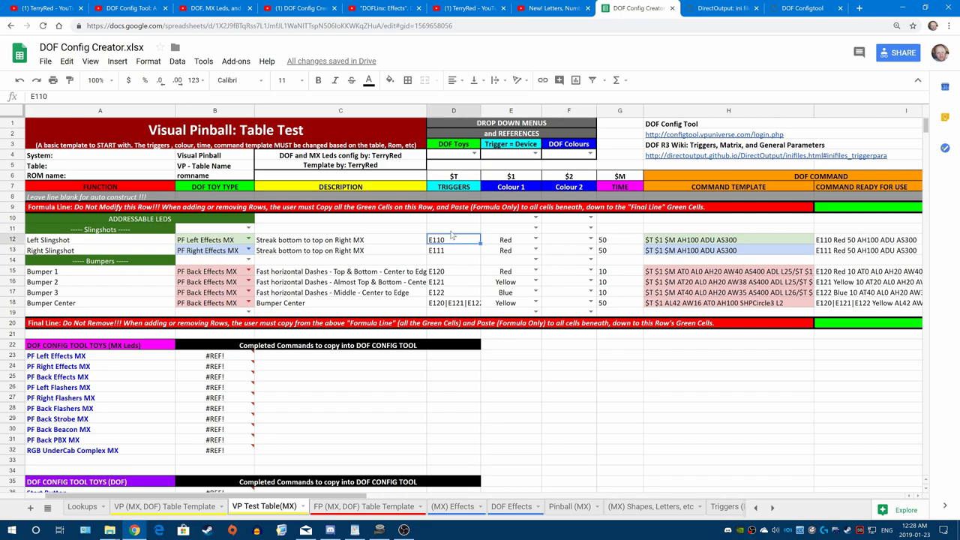
# Enter W34 as the Left Slingshot trigger in D12 and W36 as the Right Slingshot trigger in D13
pyautogui.write('W34')
pyautogui.press('Return')
pyautogui.write('W36')
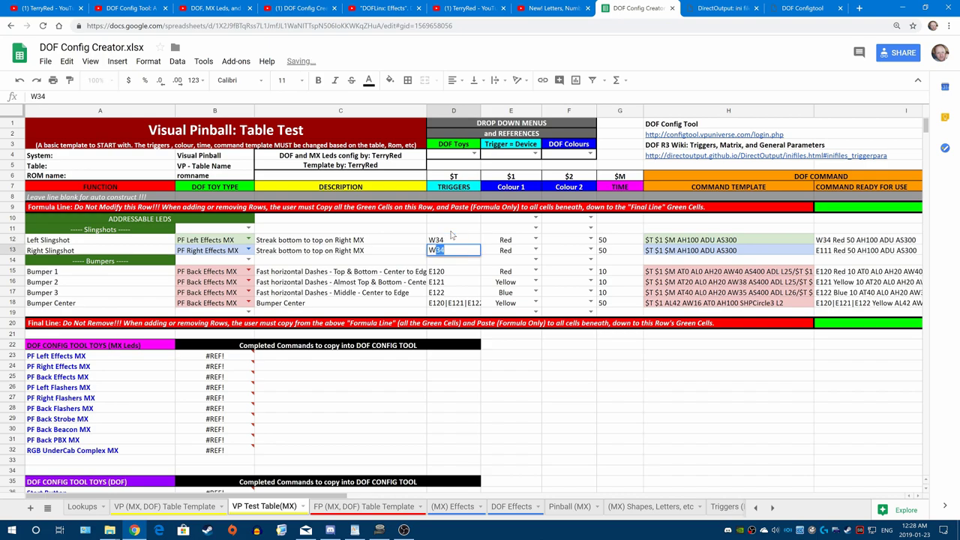
pyautogui.click(453, 235)
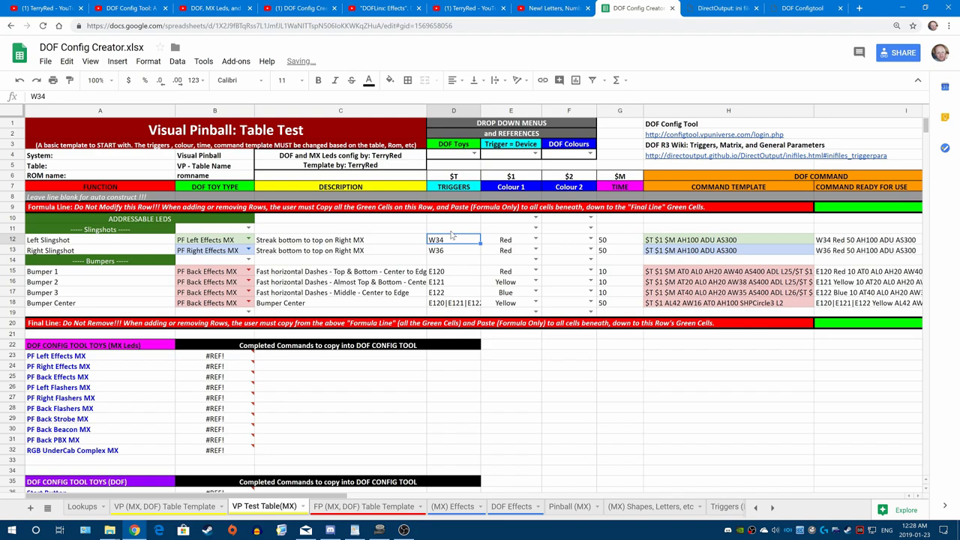
# Review the trigger cells D10:D18 and the Trigger = Device prefix list in E4
pyautogui.moveTo(456, 219); pyautogui.dragTo(456, 300)
pyautogui.click(450, 262)
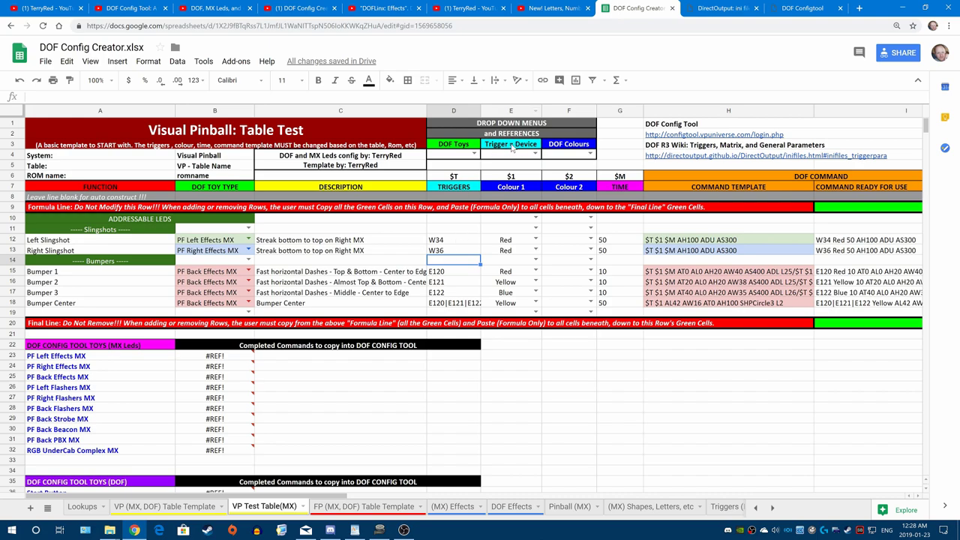
pyautogui.click(536, 154)
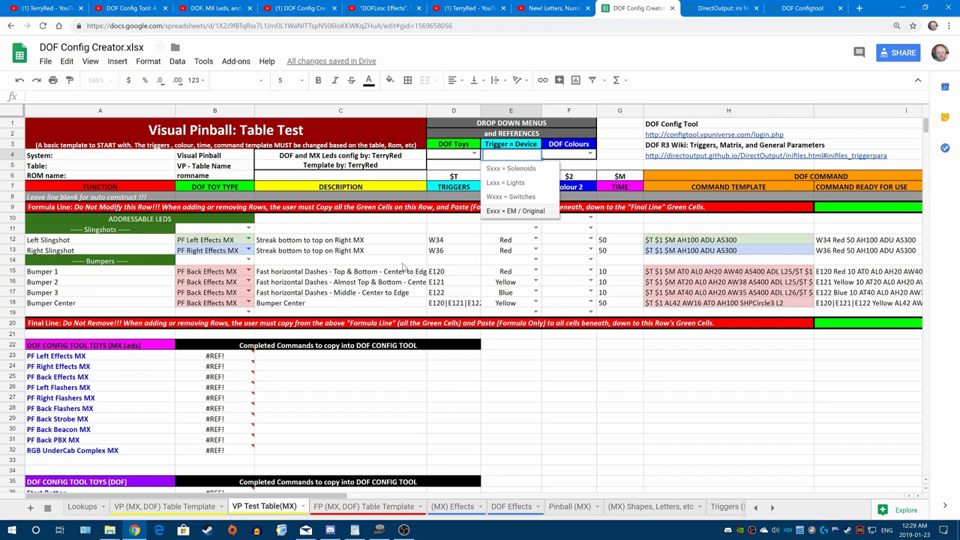
# Enter Green in E12 for the Left Slingshot and Blue in E13 for the Right Slingshot
pyautogui.click(465, 252)
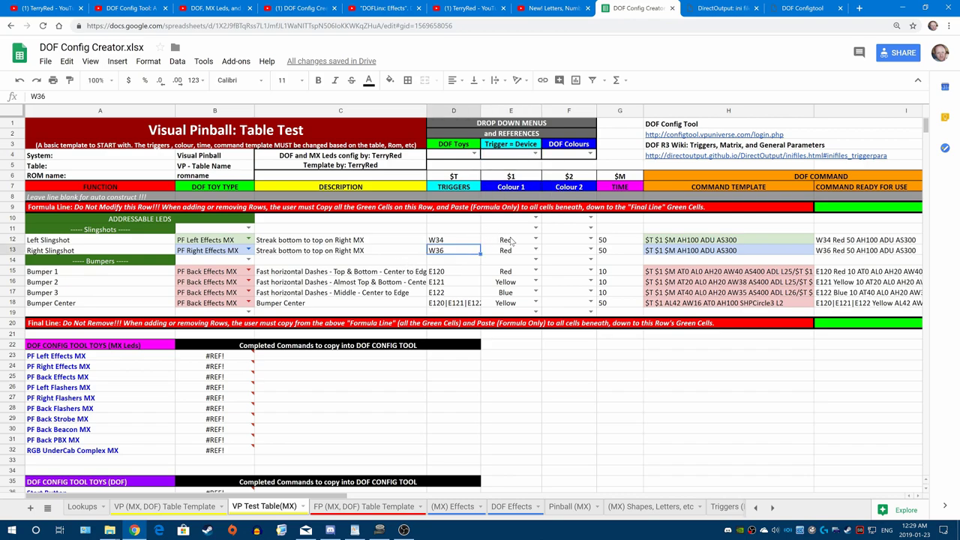
pyautogui.click(519, 241)
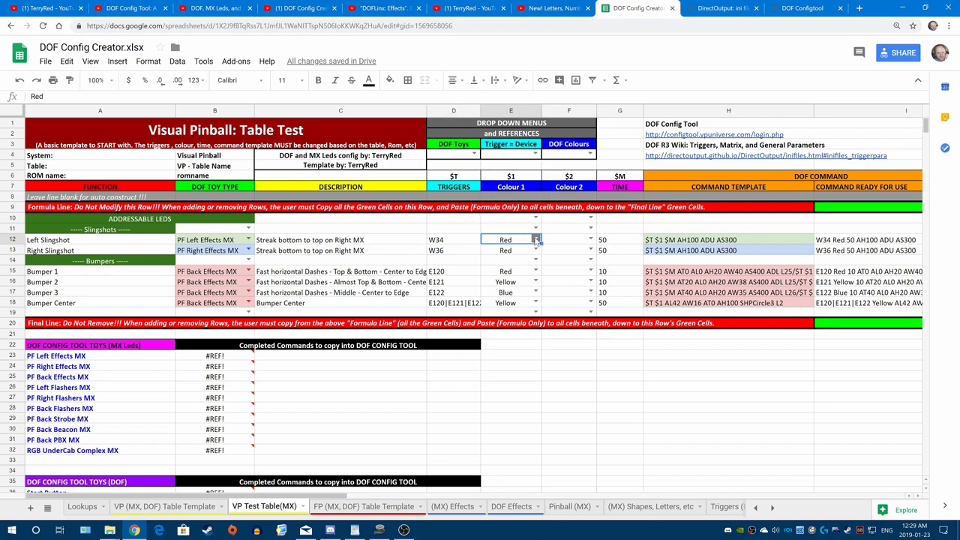
pyautogui.click(535, 240)
pyautogui.click(512, 230)
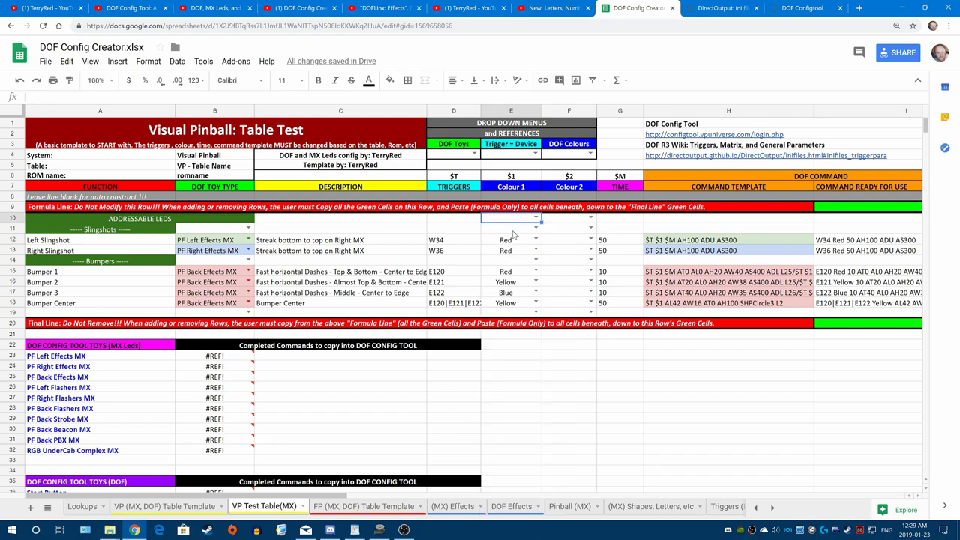
pyautogui.click(523, 240)
pyautogui.write('Green')
pyautogui.press('Return')
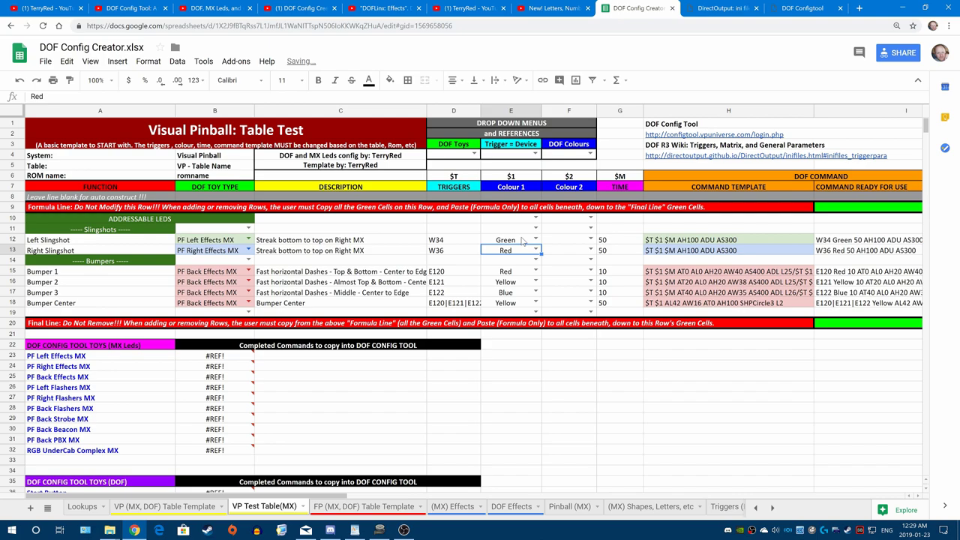
pyautogui.write('Bl')
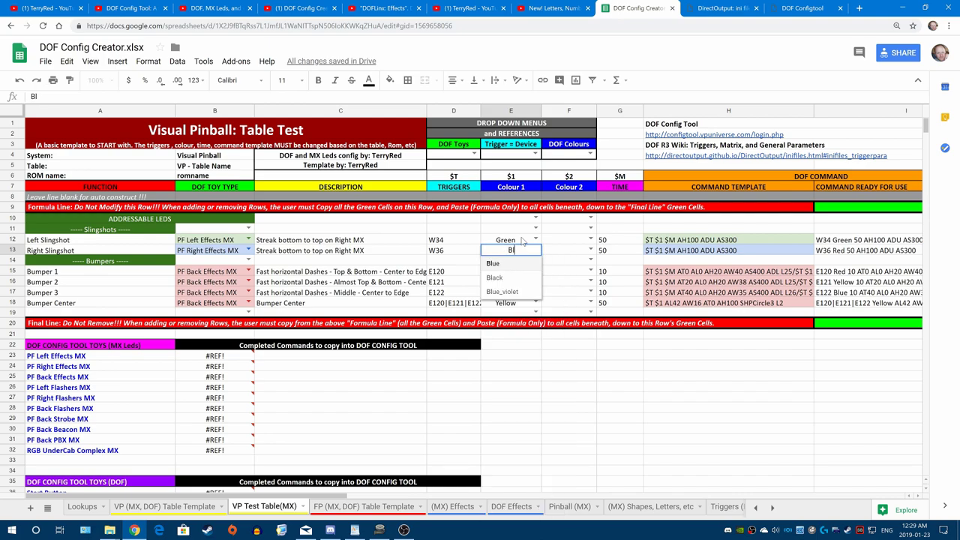
pyautogui.press('Return')
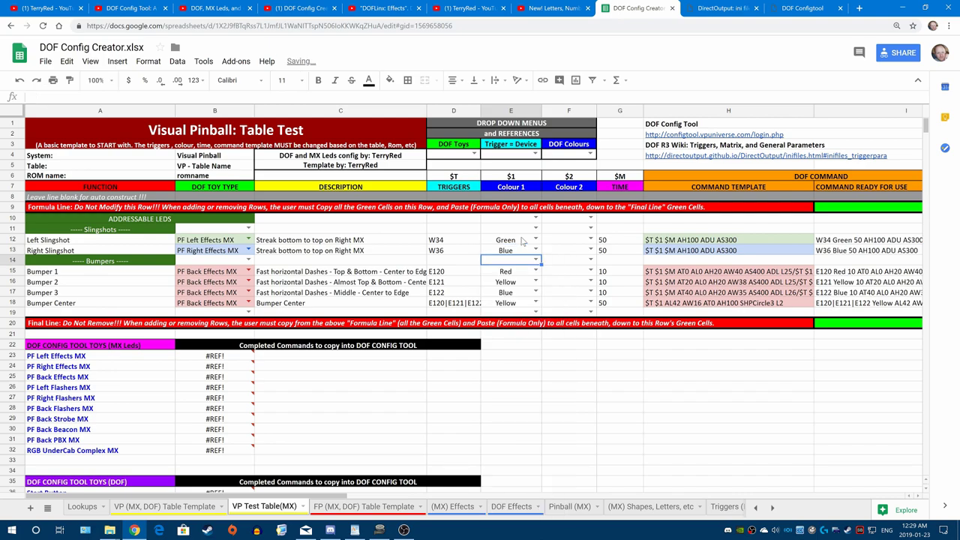